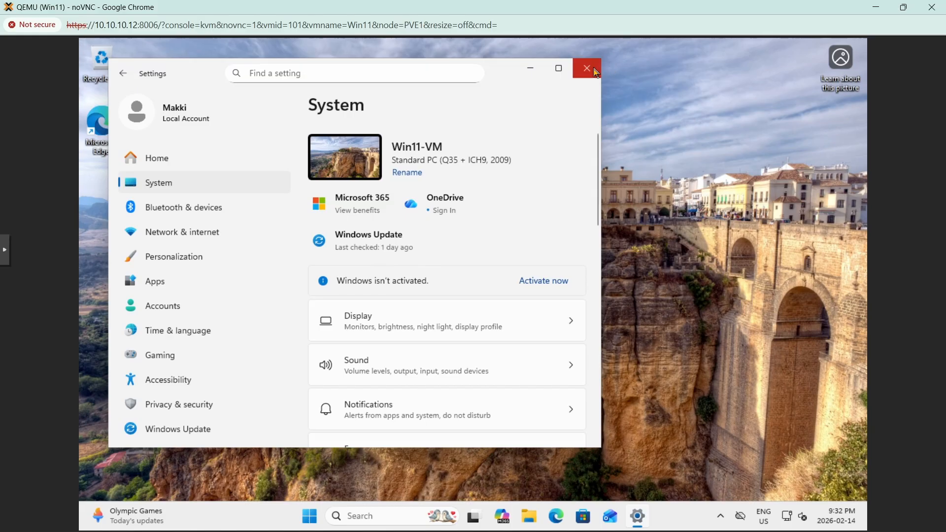
Close the Settings window on the desktop of the Windows 11 virtual machine.
{"action": "left_click", "coordinate": [586, 68]}
{"action": "key", "text": "super+x"}
{"action": "left_click", "coordinate": [283, 241]}
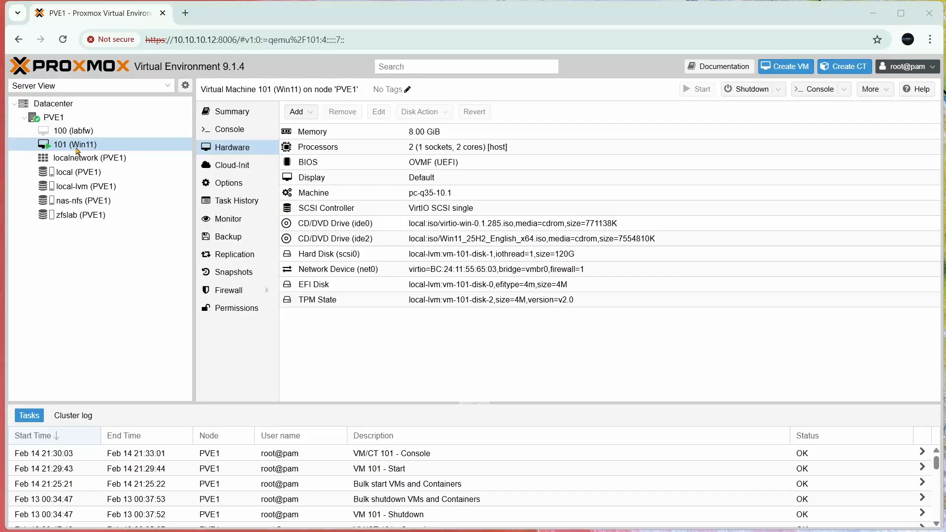
Shut down virtual machine 101 (Win11) on node PVE1 and confirm the shutdown.
{"action": "right_click", "coordinate": [76, 145]}
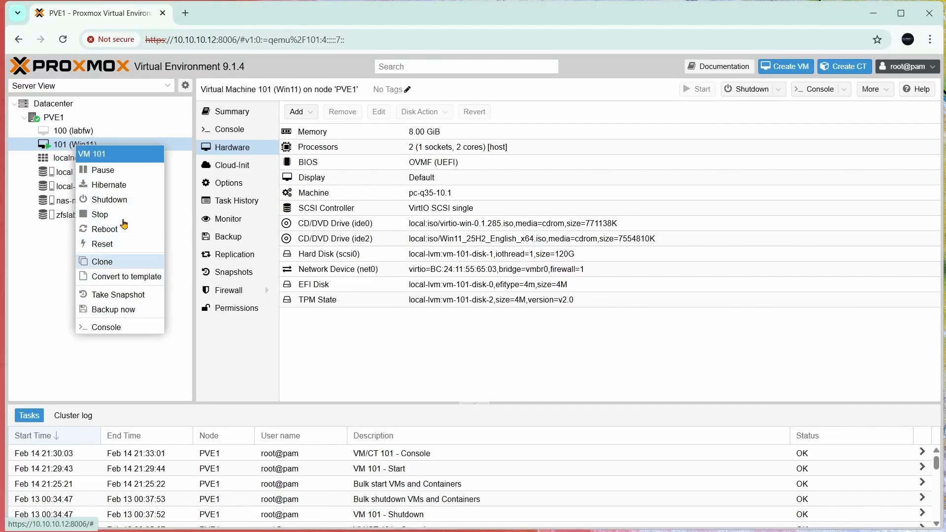
{"action": "left_click", "coordinate": [123, 201]}
{"action": "left_click", "coordinate": [448, 321]}
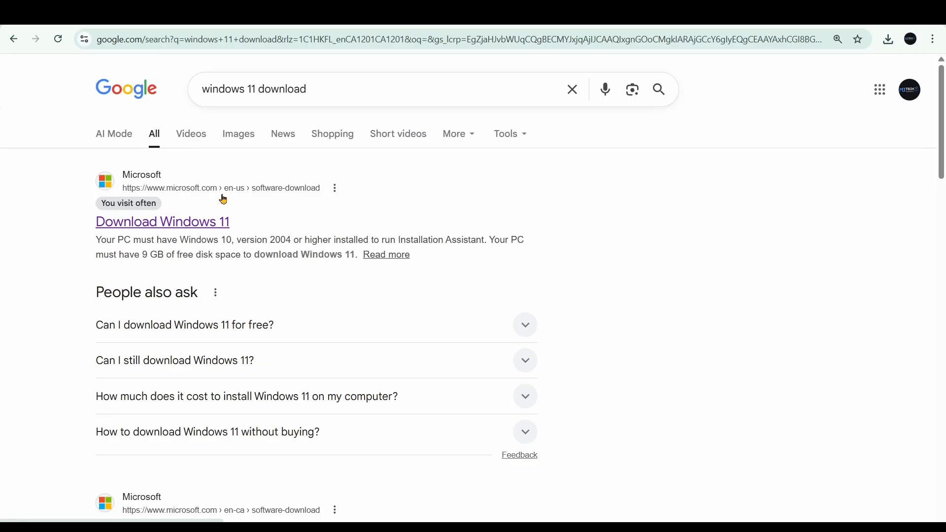
Open Microsoft's Download Windows 11 page from the search results and find the disk image (ISO) section for x64 devices.
{"action": "left_click", "coordinate": [179, 221]}
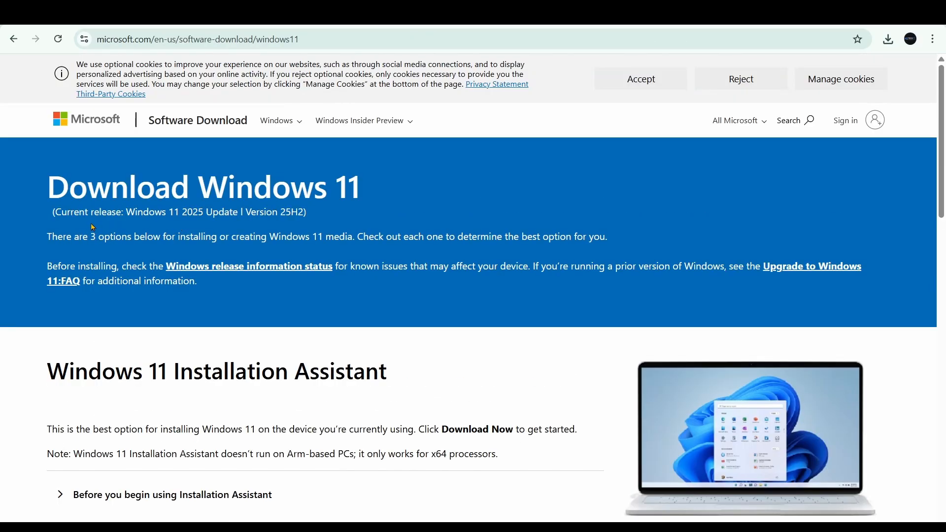
{"action": "left_click_drag", "start_coordinate": [87, 212], "coordinate": [300, 211]}
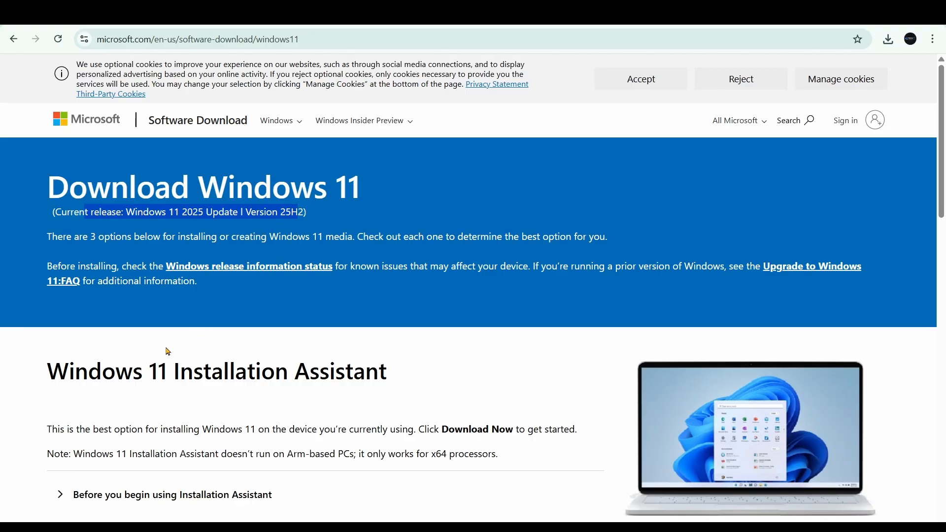
{"action": "scroll", "coordinate": [149, 354], "scroll_direction": "down", "scroll_amount": 5}
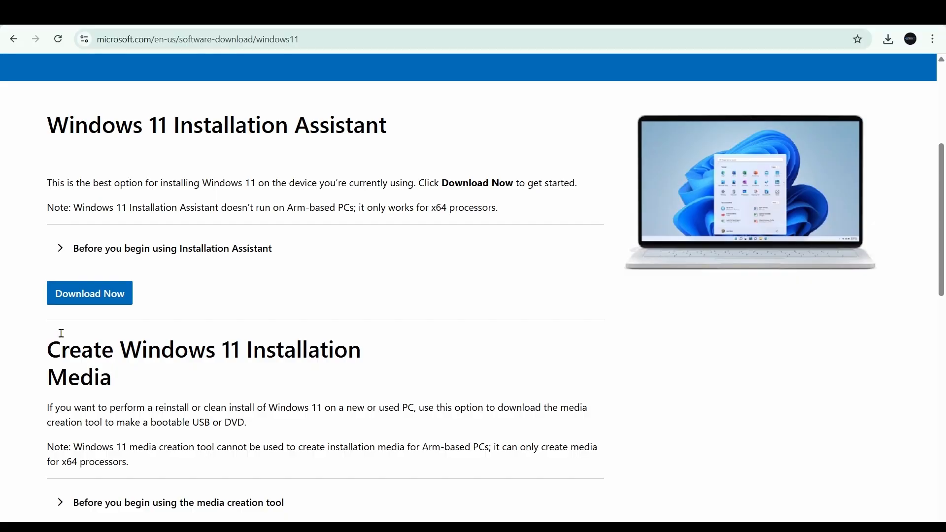
{"action": "scroll", "coordinate": [63, 334], "scroll_direction": "down", "scroll_amount": 3}
{"action": "scroll", "coordinate": [63, 334], "scroll_direction": "down", "scroll_amount": 5}
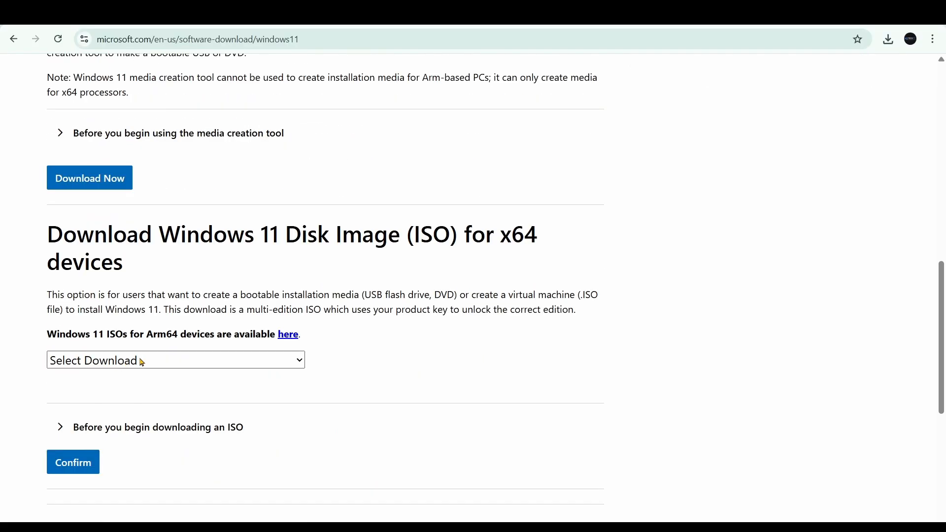
{"action": "left_click_drag", "start_coordinate": [141, 237], "coordinate": [385, 228]}
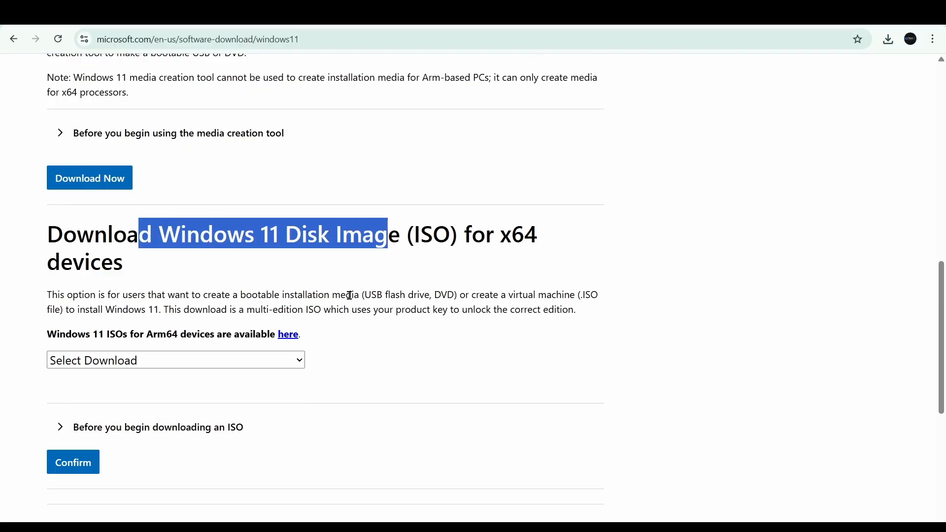
Request the Windows 11 multi-edition ISO for x64 devices in English (United States) and copy the 64-bit download link.
{"action": "left_click", "coordinate": [115, 364]}
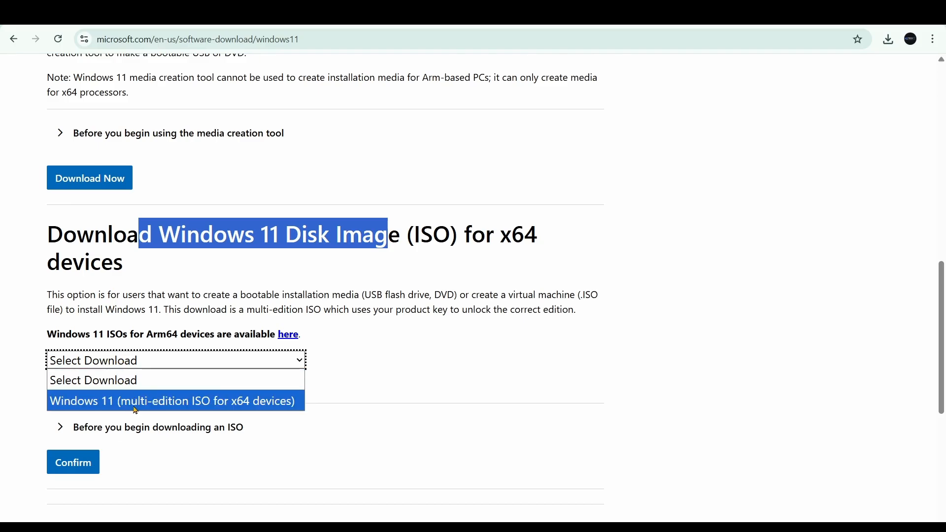
{"action": "left_click", "coordinate": [200, 404]}
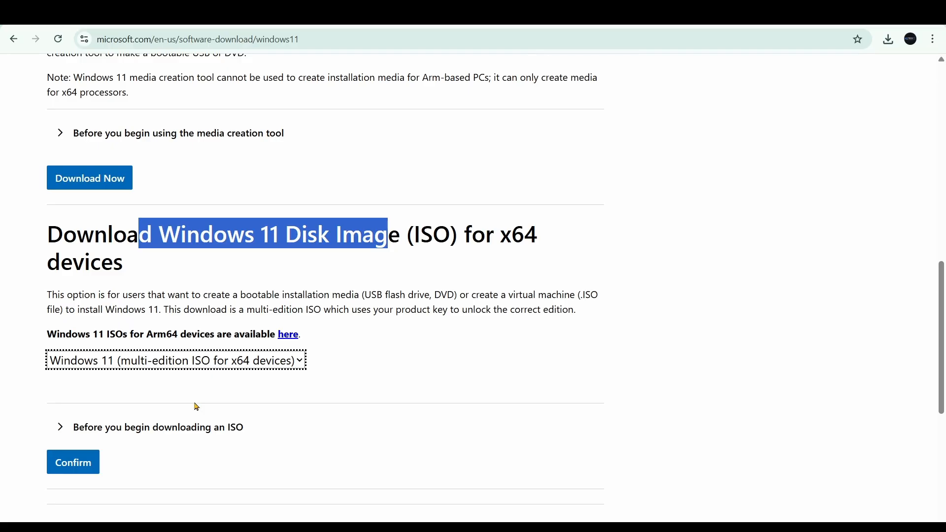
{"action": "left_click", "coordinate": [74, 462]}
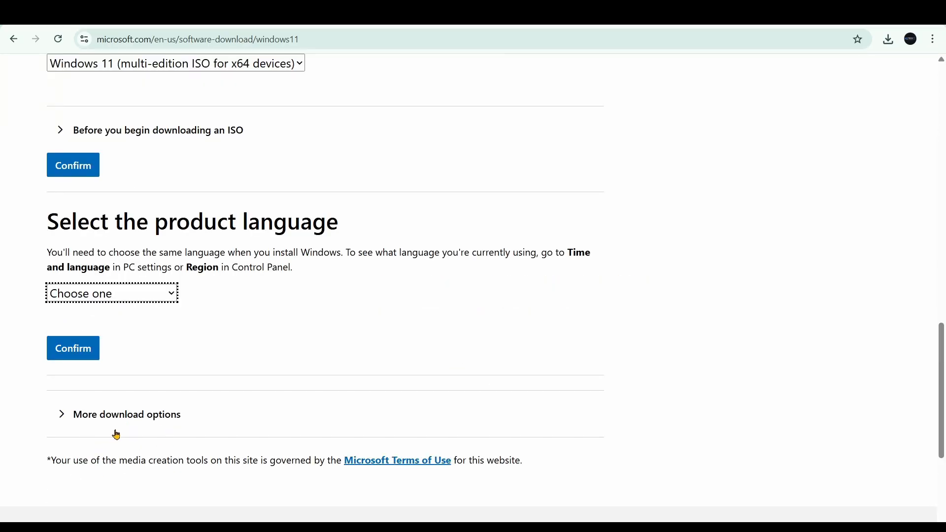
{"action": "left_click", "coordinate": [120, 300]}
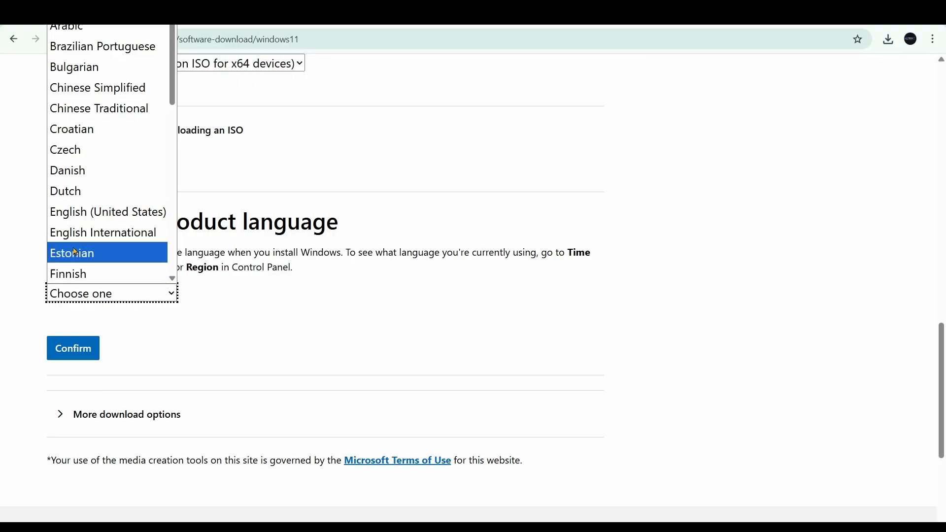
{"action": "left_click", "coordinate": [99, 215]}
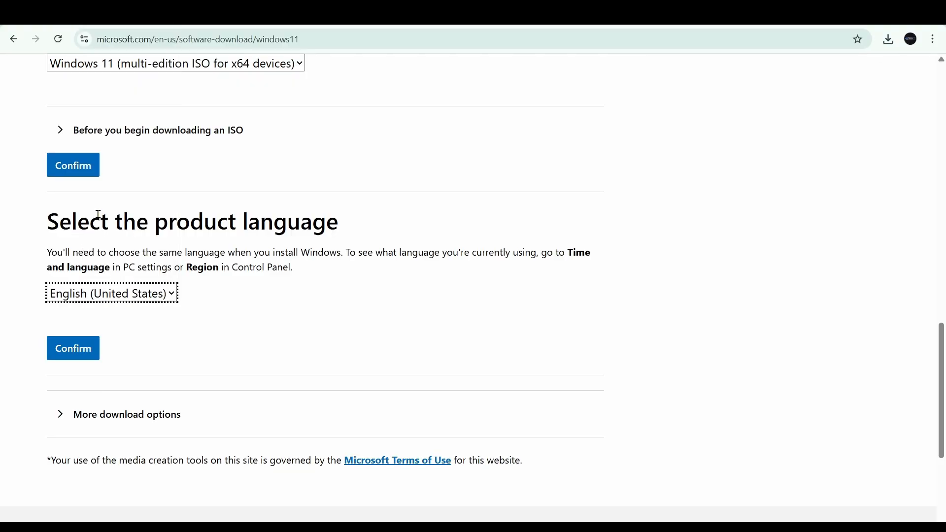
{"action": "left_click", "coordinate": [74, 349]}
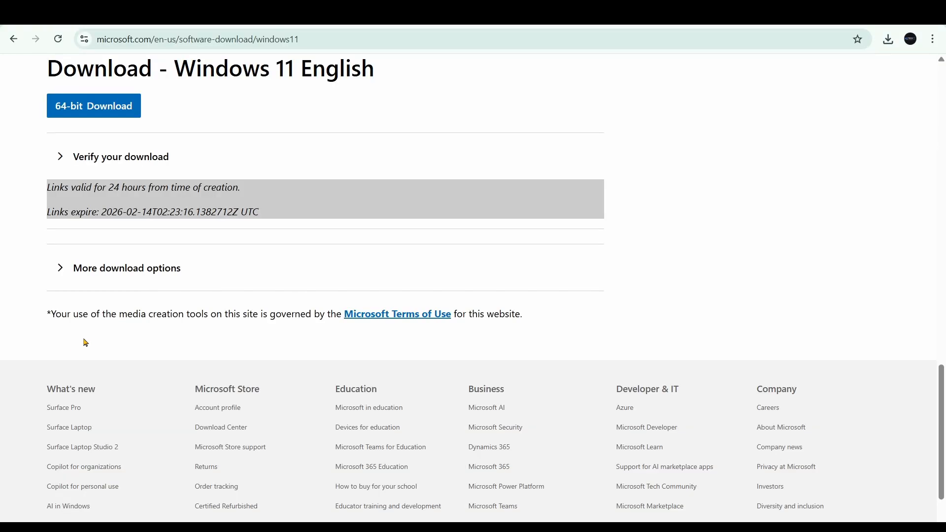
{"action": "right_click", "coordinate": [90, 110]}
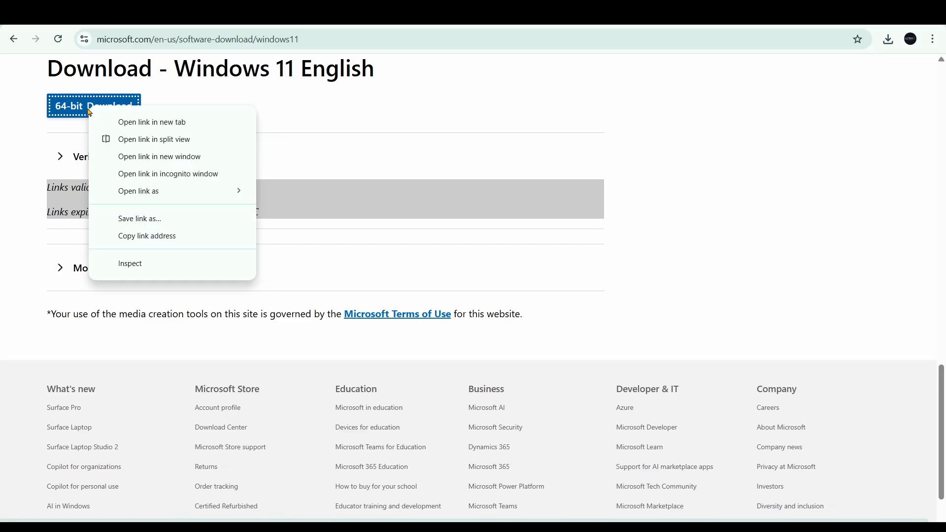
{"action": "left_click", "coordinate": [137, 237]}
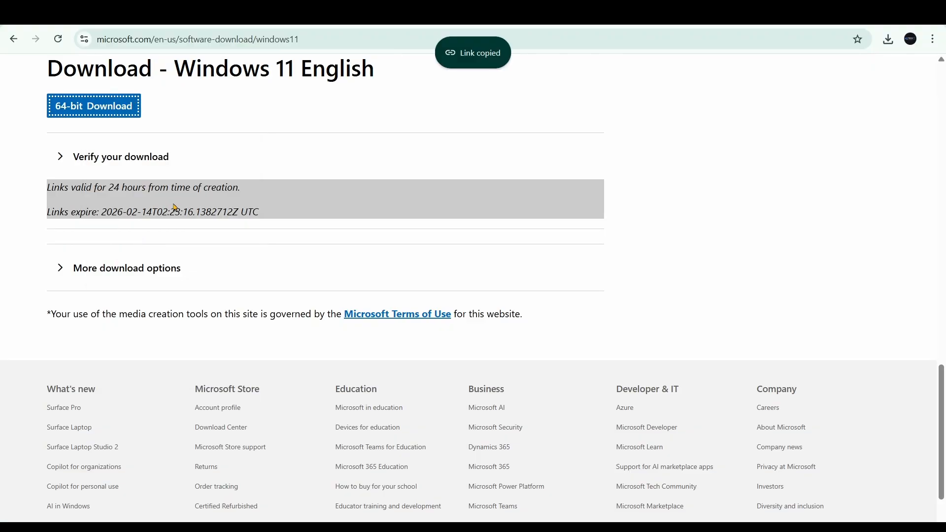
Switch to Proxmox and download Win11_25H2_English_x64.iso from the copied URL into the local storage's ISO images.
{"action": "left_click", "coordinate": [360, 16]}
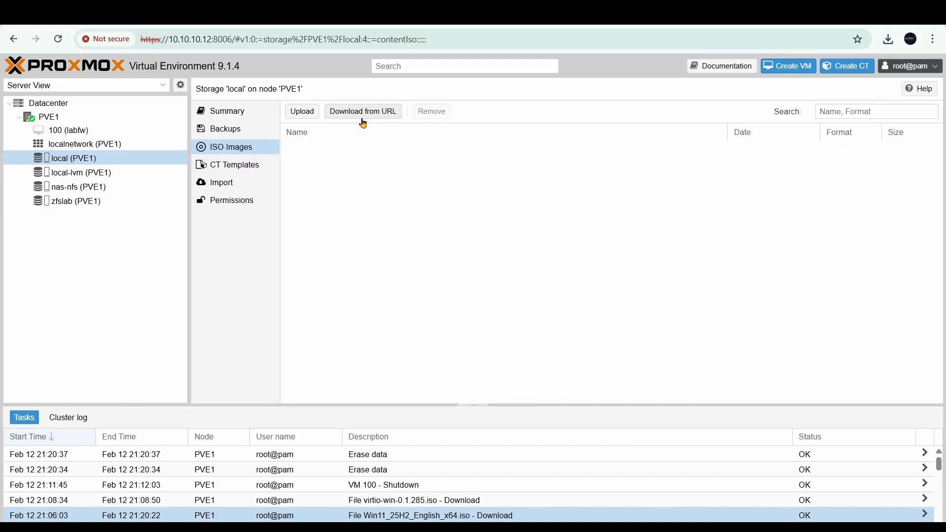
{"action": "left_click", "coordinate": [362, 113]}
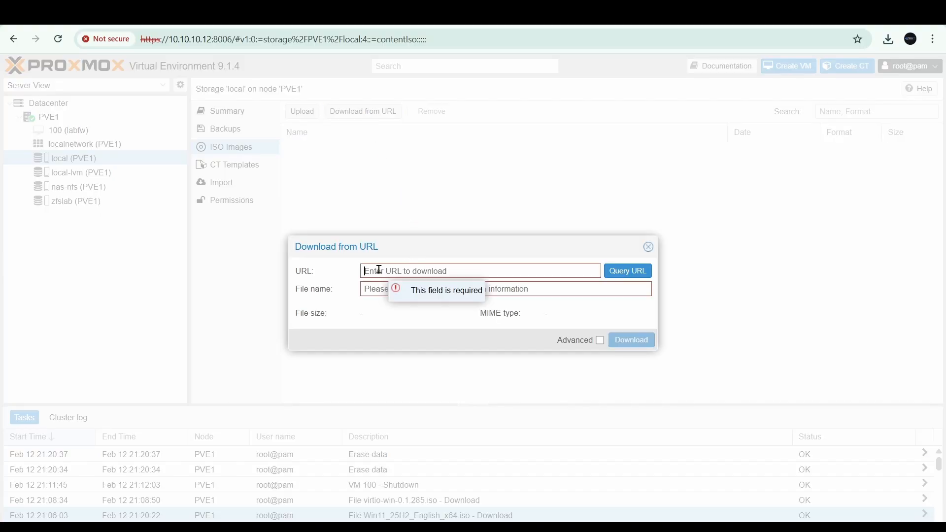
{"action": "key", "text": "ctrl+v"}
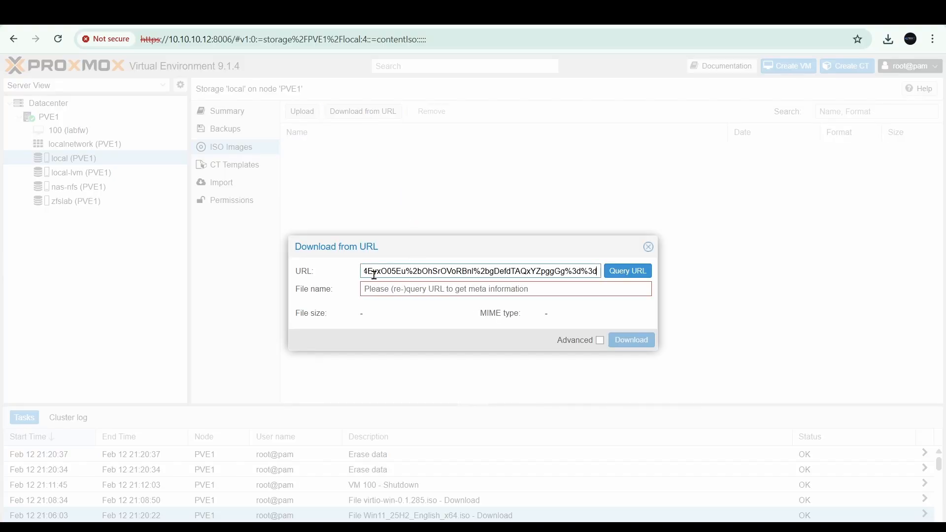
{"action": "left_click", "coordinate": [628, 272]}
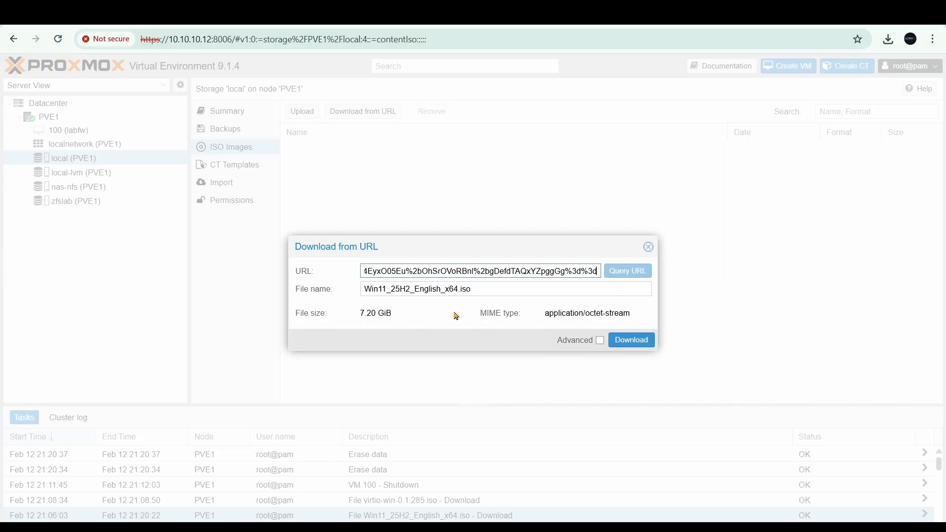
{"action": "left_click", "coordinate": [630, 340]}
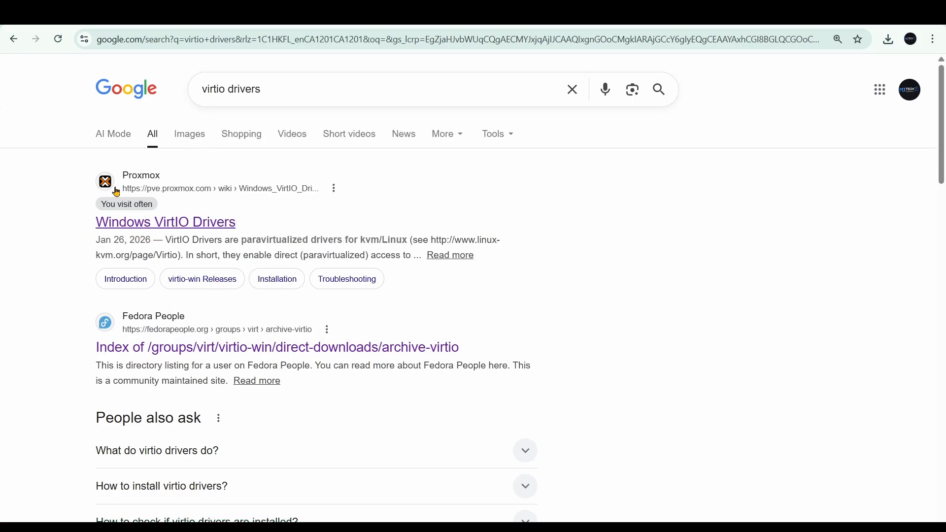
Open the Proxmox wiki page on Windows VirtIO Drivers and follow its link to the Fedora virtio-win archive.
{"action": "left_click", "coordinate": [143, 226]}
{"action": "scroll", "coordinate": [308, 295], "scroll_direction": "down", "scroll_amount": 5}
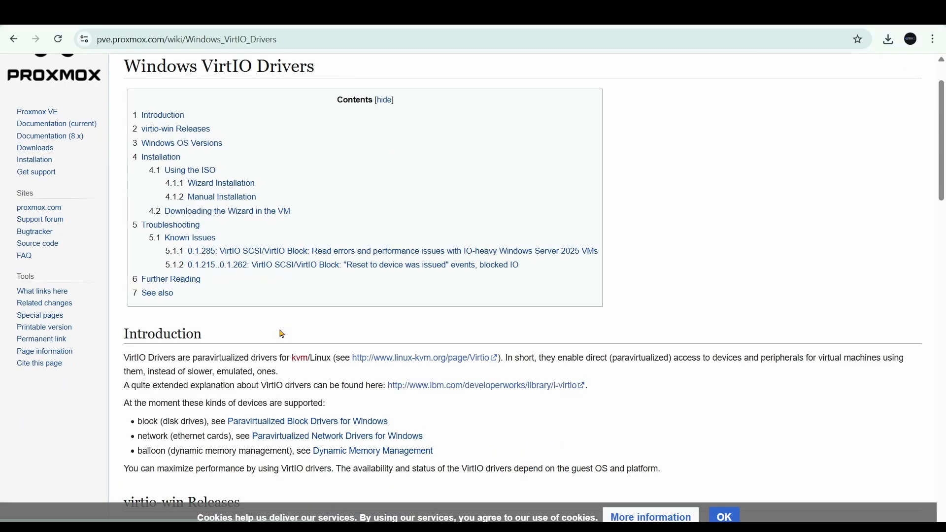
{"action": "scroll", "coordinate": [248, 343], "scroll_direction": "down", "scroll_amount": 3}
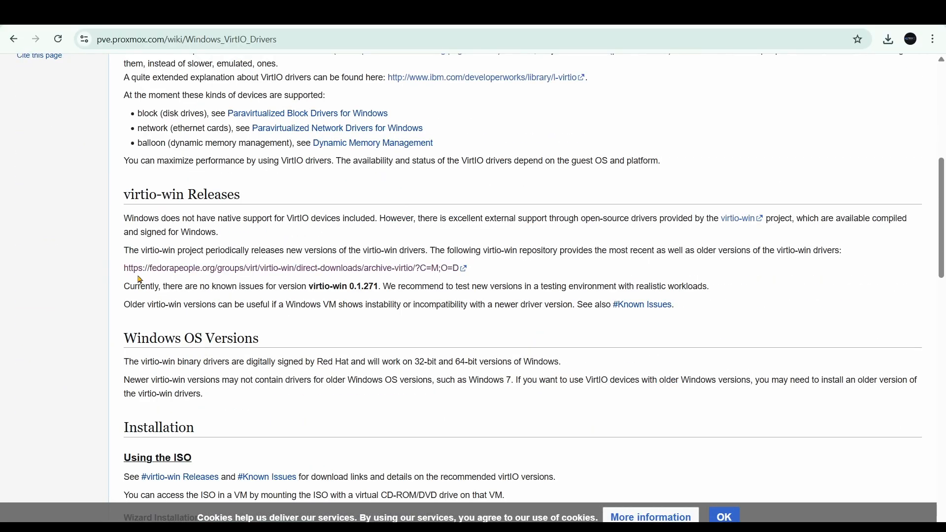
{"action": "left_click", "coordinate": [191, 268]}
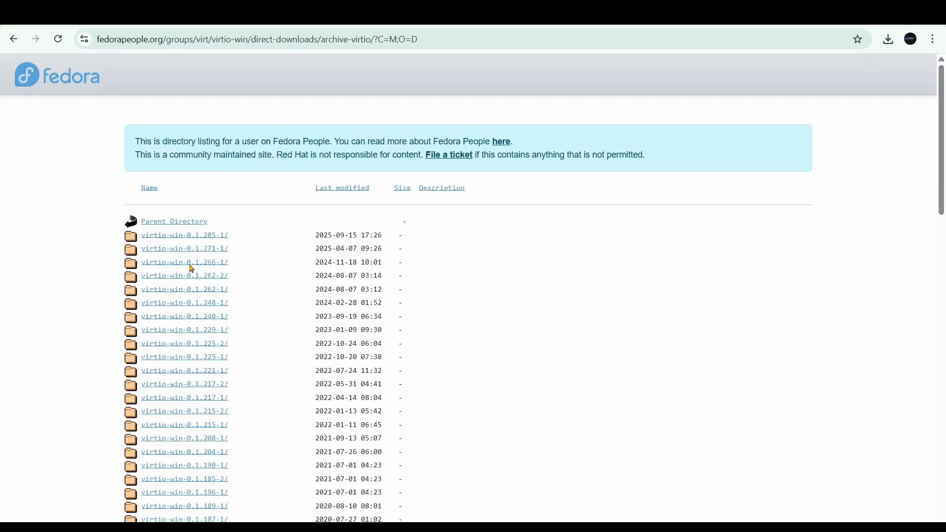
Open the virtio-win-0.1.285-1 folder in the archive and copy the link address of virtio-win-0.1.285.iso.
{"action": "left_click_drag", "start_coordinate": [110, 242], "coordinate": [394, 244]}
{"action": "left_click", "coordinate": [173, 239]}
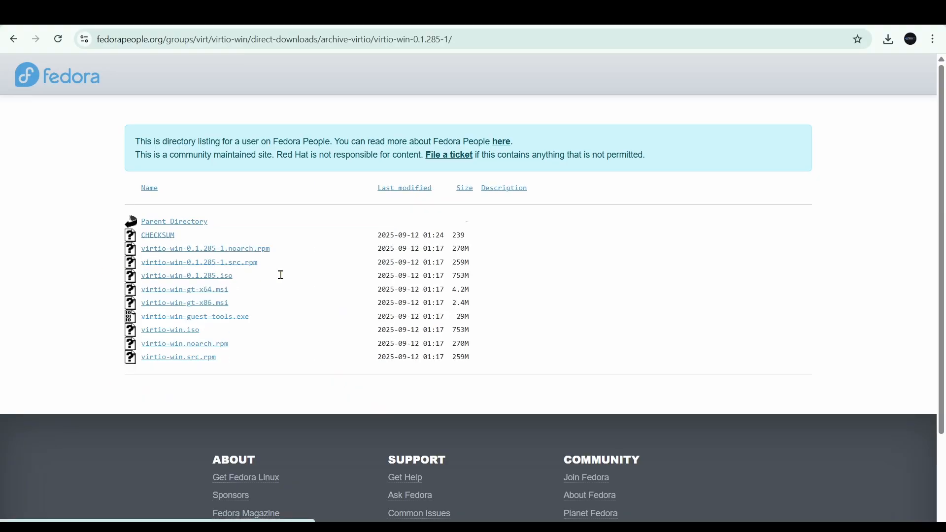
{"action": "left_click_drag", "start_coordinate": [110, 279], "coordinate": [480, 284]}
{"action": "right_click", "coordinate": [158, 275]}
{"action": "left_click", "coordinate": [207, 404]}
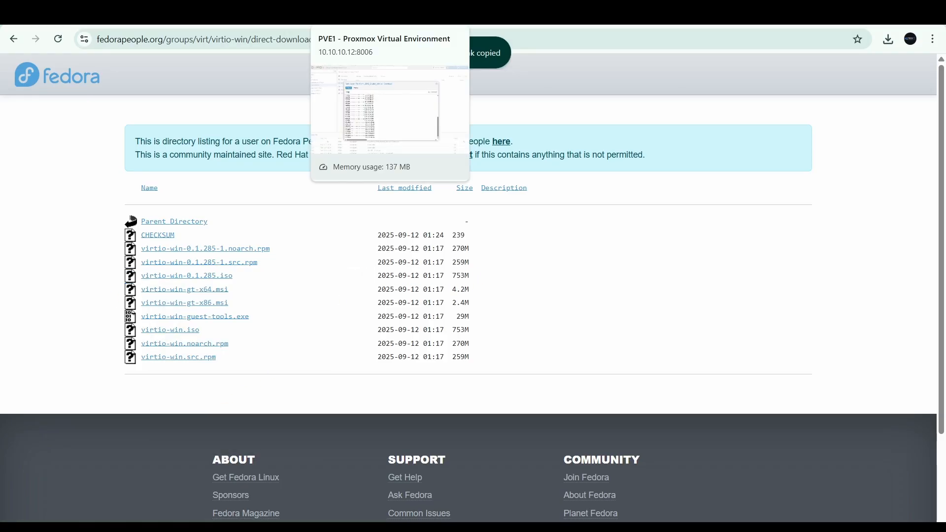
Switch to Proxmox, close the finished download task, and download virtio-win-0.1.285.iso from the copied URL into local storage.
{"action": "left_click", "coordinate": [362, 15]}
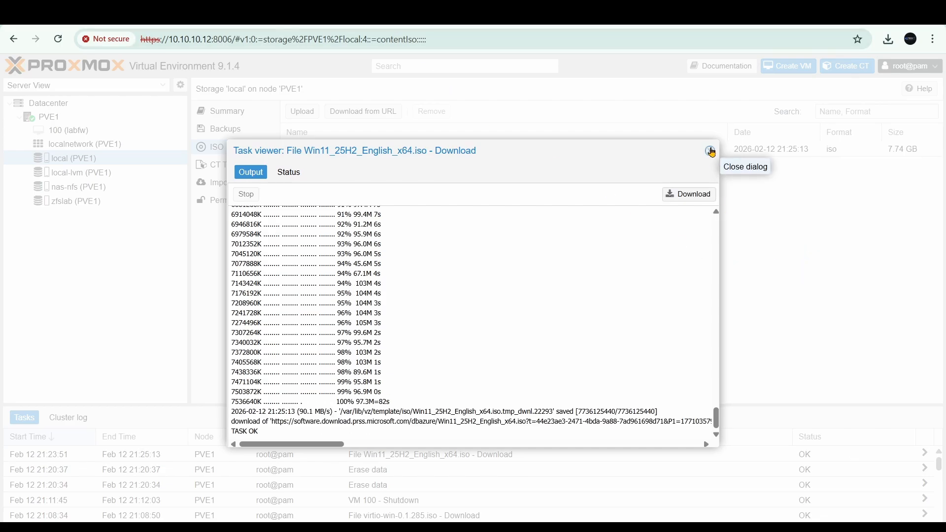
{"action": "left_click", "coordinate": [711, 151]}
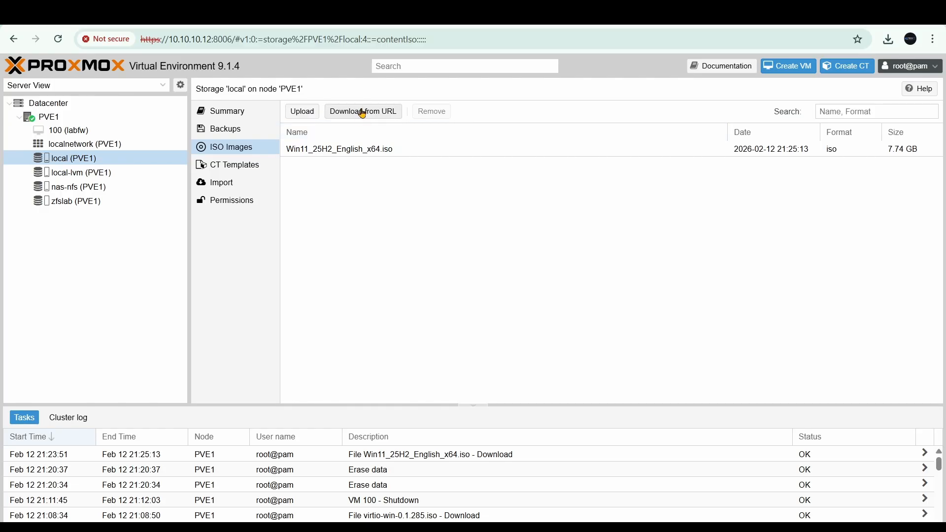
{"action": "left_click", "coordinate": [362, 113]}
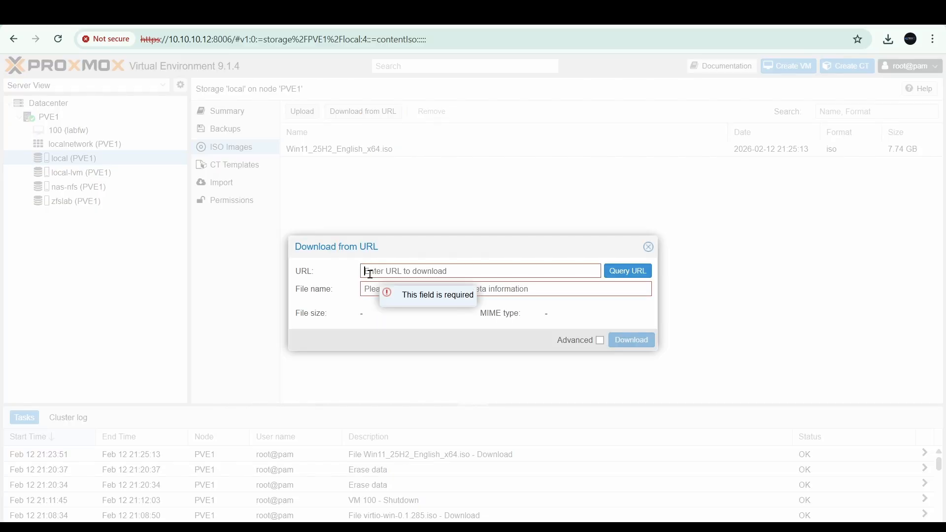
{"action": "key", "text": "ctrl+v"}
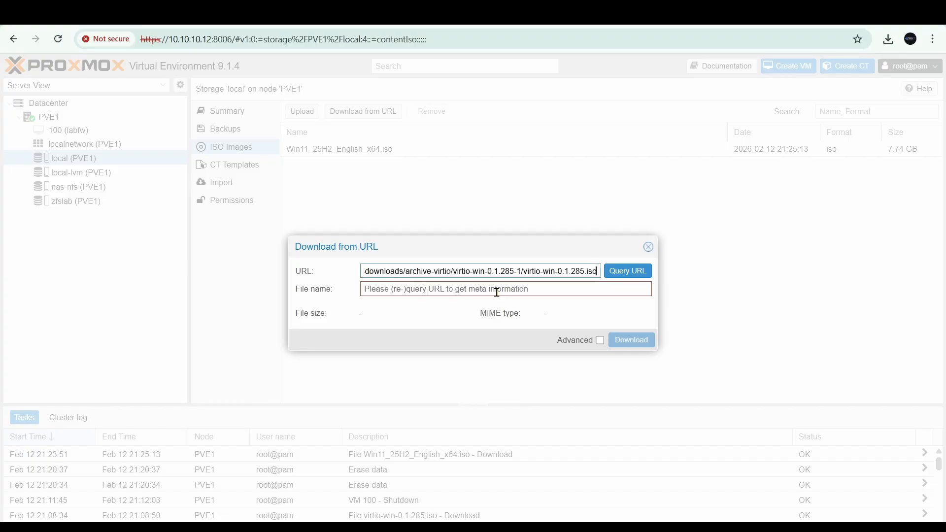
{"action": "left_click", "coordinate": [629, 274]}
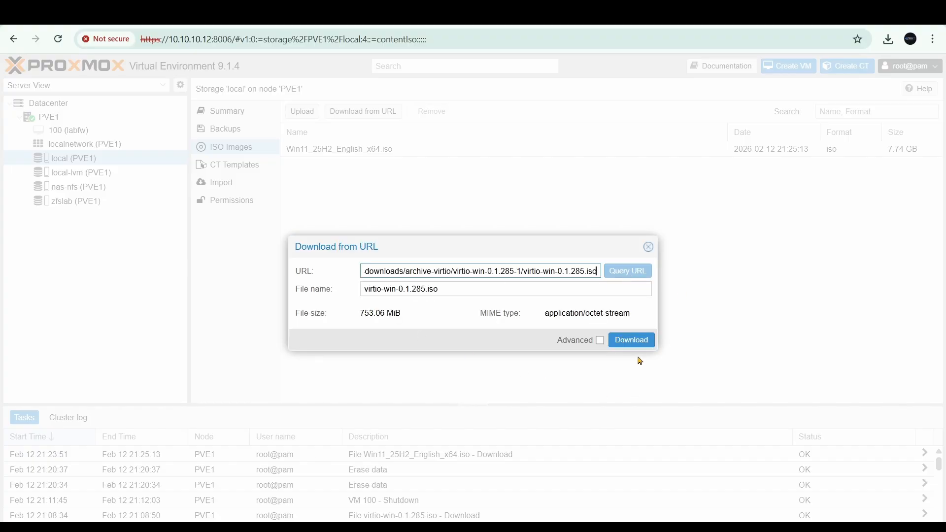
{"action": "left_click", "coordinate": [635, 342]}
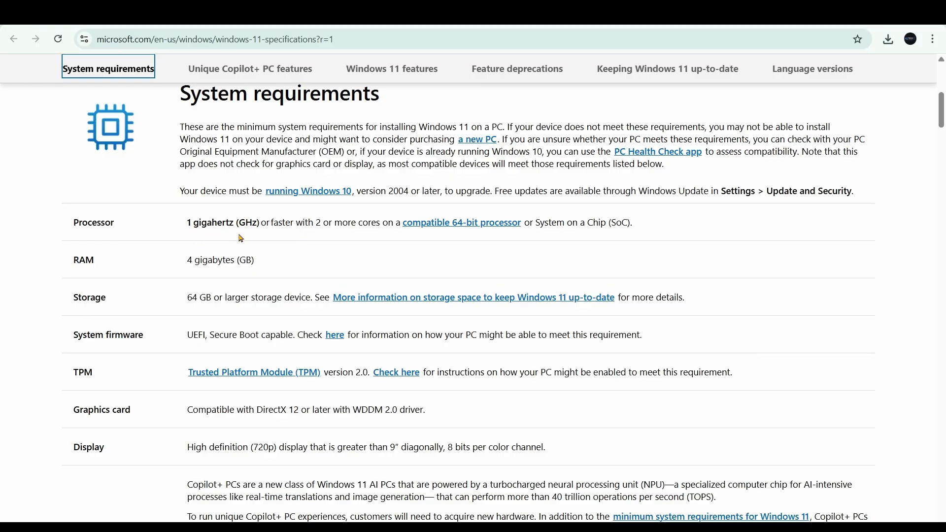
Review the Windows 11 minimum requirements for processor cores, RAM, storage, system firmware and TPM.
{"action": "left_click_drag", "start_coordinate": [302, 235], "coordinate": [363, 225]}
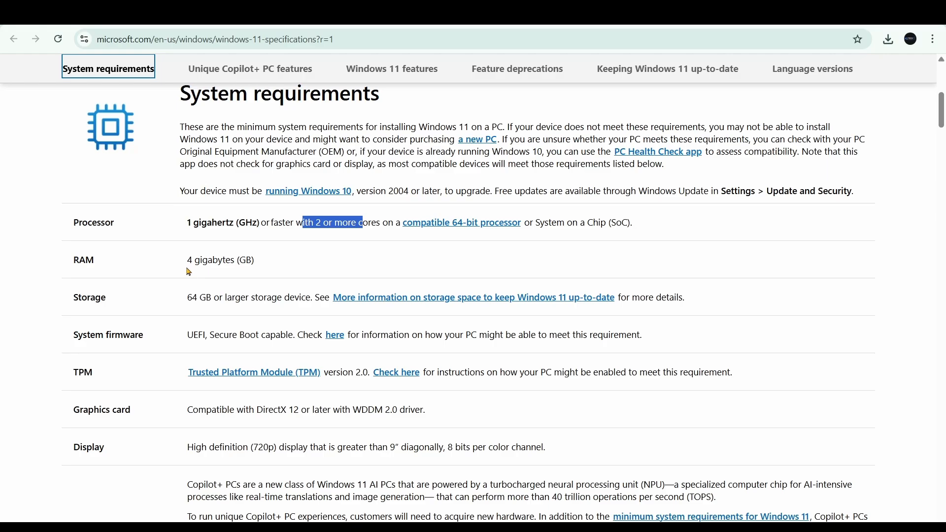
{"action": "left_click_drag", "start_coordinate": [189, 272], "coordinate": [268, 293]}
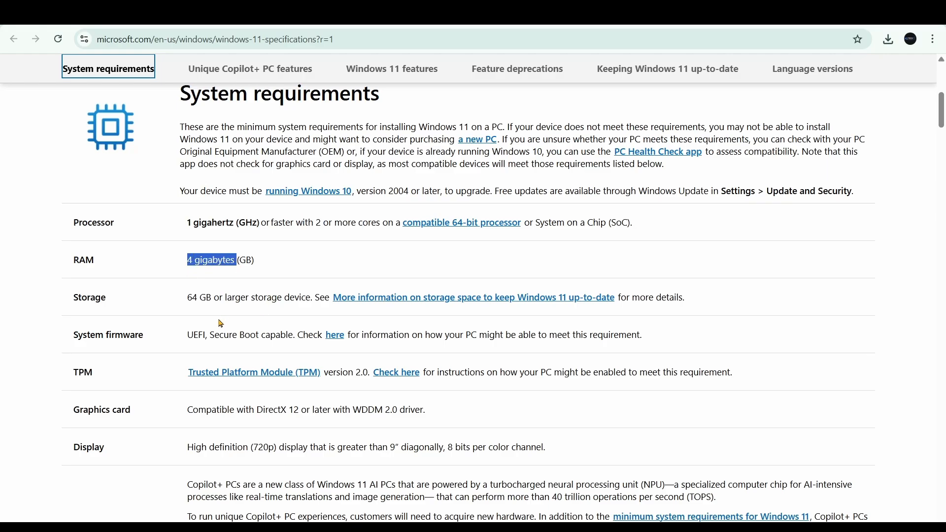
{"action": "left_click_drag", "start_coordinate": [183, 303], "coordinate": [216, 302]}
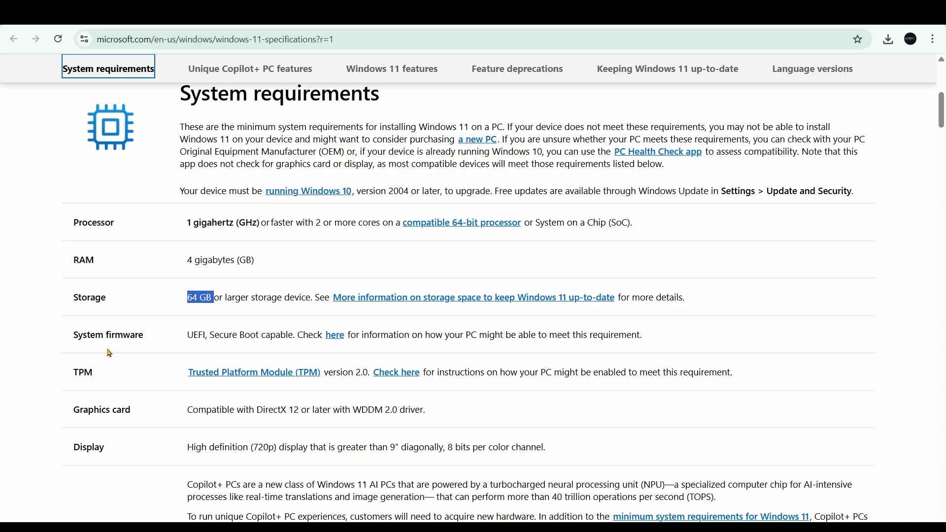
{"action": "left_click_drag", "start_coordinate": [179, 339], "coordinate": [225, 338]}
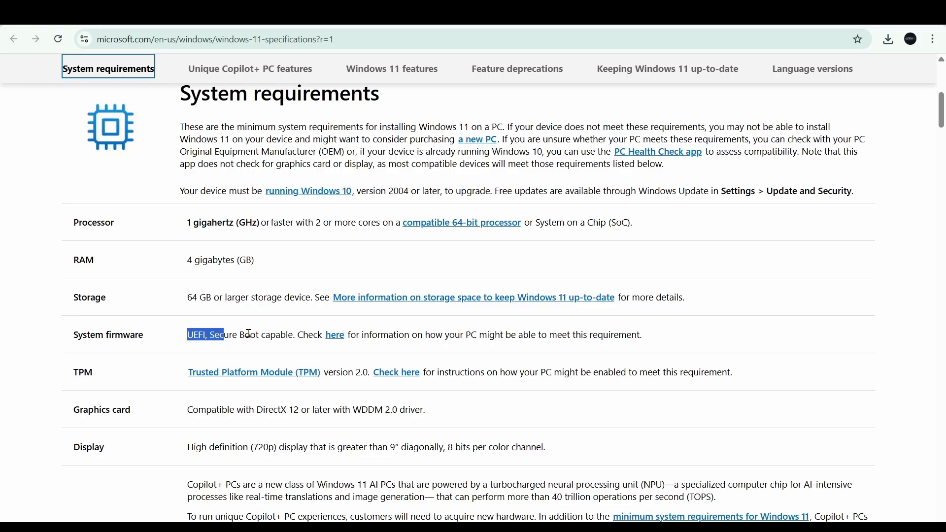
{"action": "left_click", "coordinate": [183, 387]}
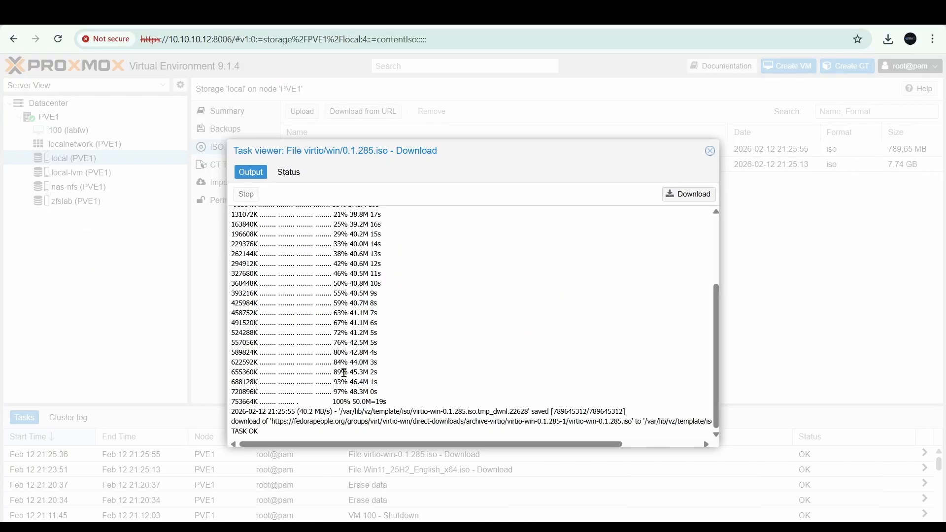
Close the finished download task in Proxmox and start creating a virtual machine named Win11.
{"action": "left_click", "coordinate": [710, 151]}
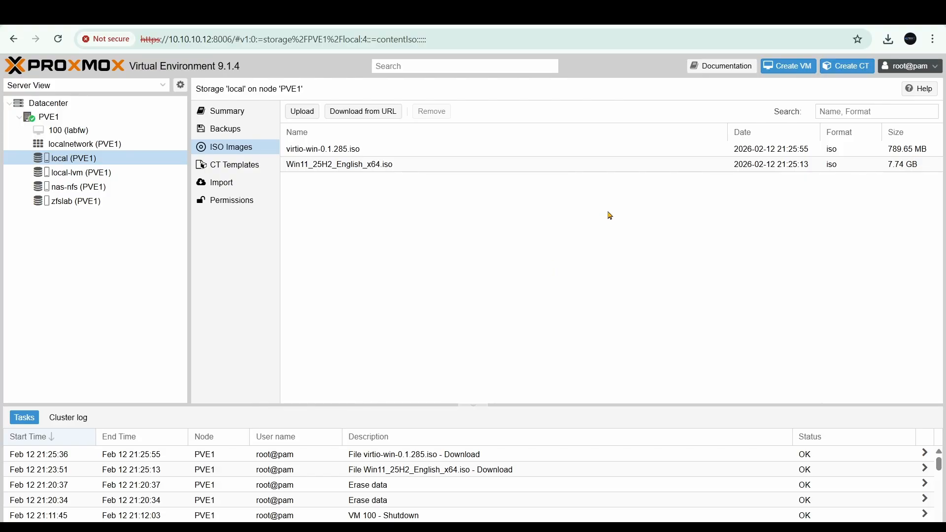
{"action": "left_click", "coordinate": [794, 66]}
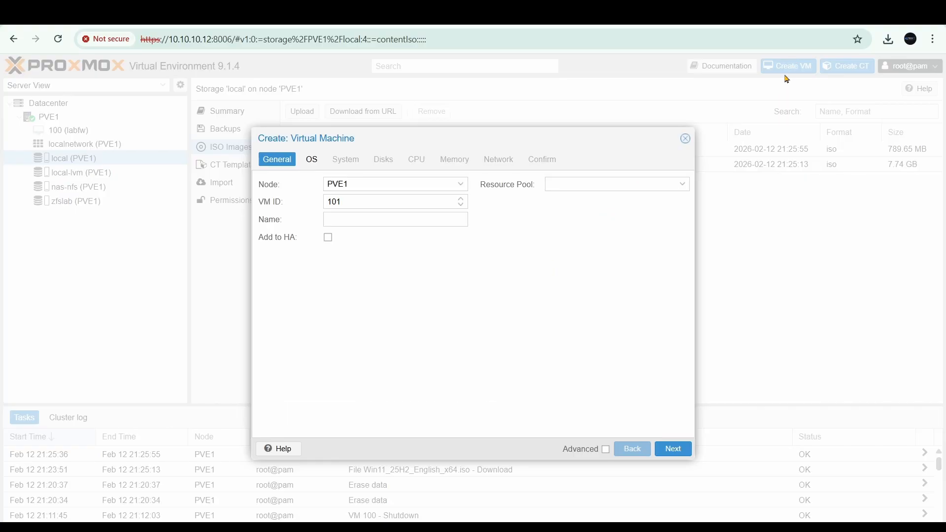
{"action": "left_click", "coordinate": [350, 217]}
{"action": "type", "text": "Win11"}
{"action": "left_click", "coordinate": [677, 453]}
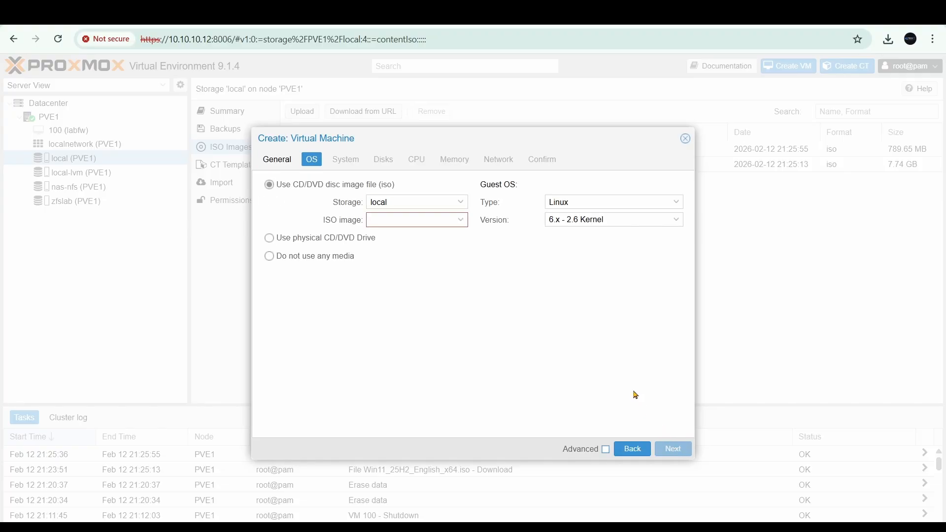
Choose Win11_25H2_English_x64.iso from local storage as installation media and set the guest OS to Microsoft Windows, version 11/2022/2025.
{"action": "left_click", "coordinate": [439, 201]}
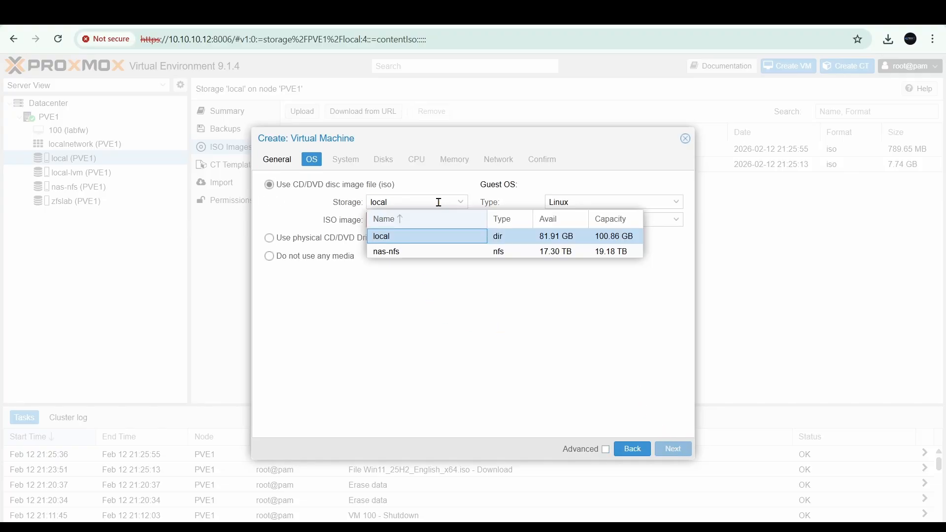
{"action": "left_click", "coordinate": [439, 202]}
{"action": "left_click", "coordinate": [422, 221]}
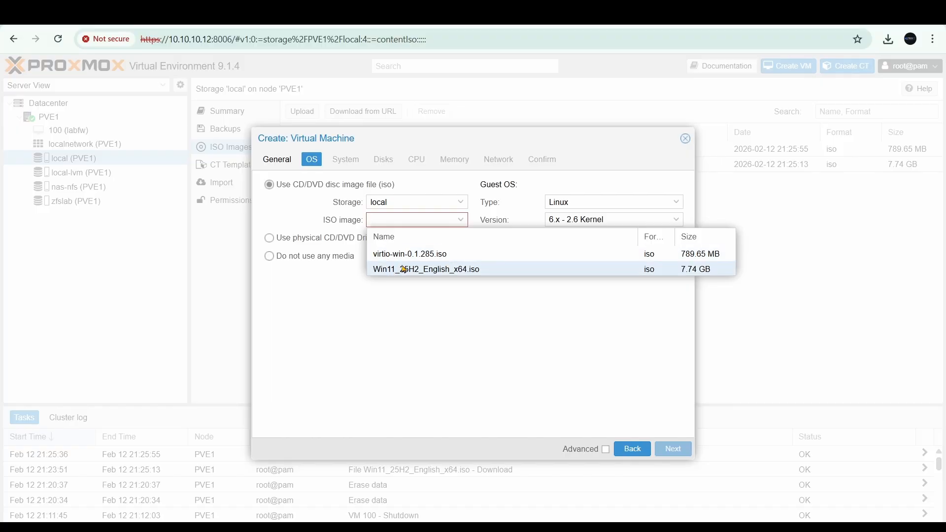
{"action": "left_click", "coordinate": [396, 269]}
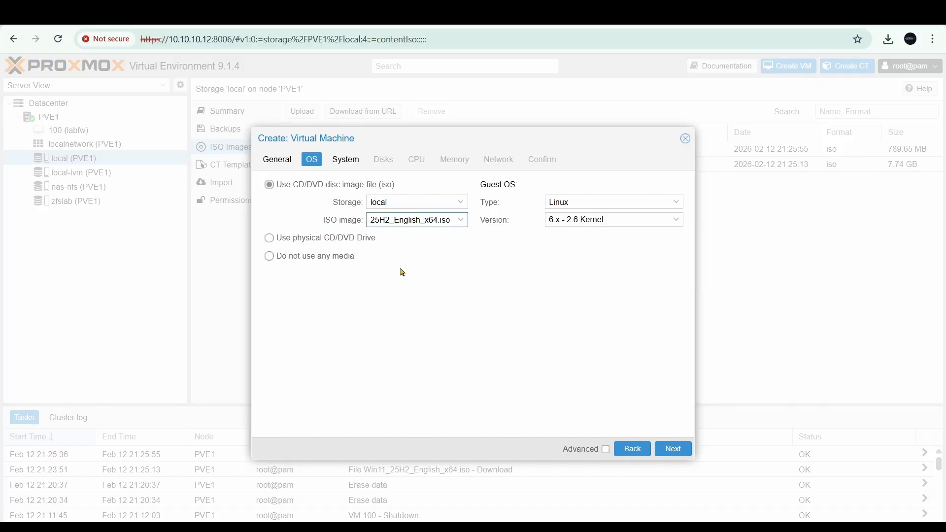
{"action": "left_click", "coordinate": [619, 201]}
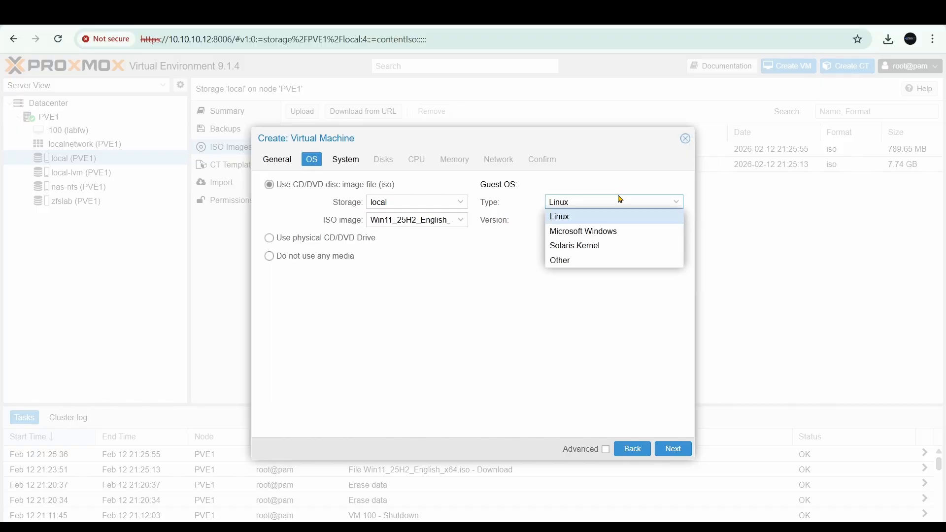
{"action": "left_click", "coordinate": [584, 232]}
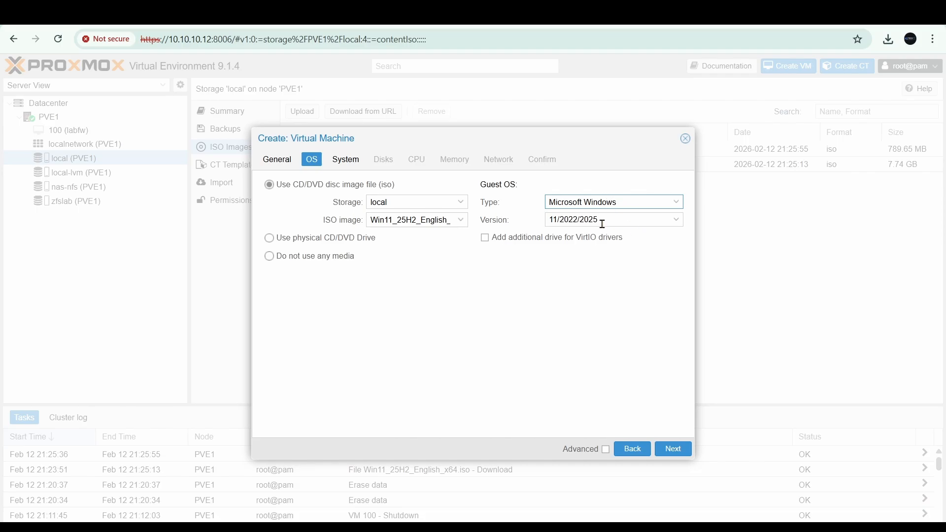
{"action": "left_click", "coordinate": [605, 220]}
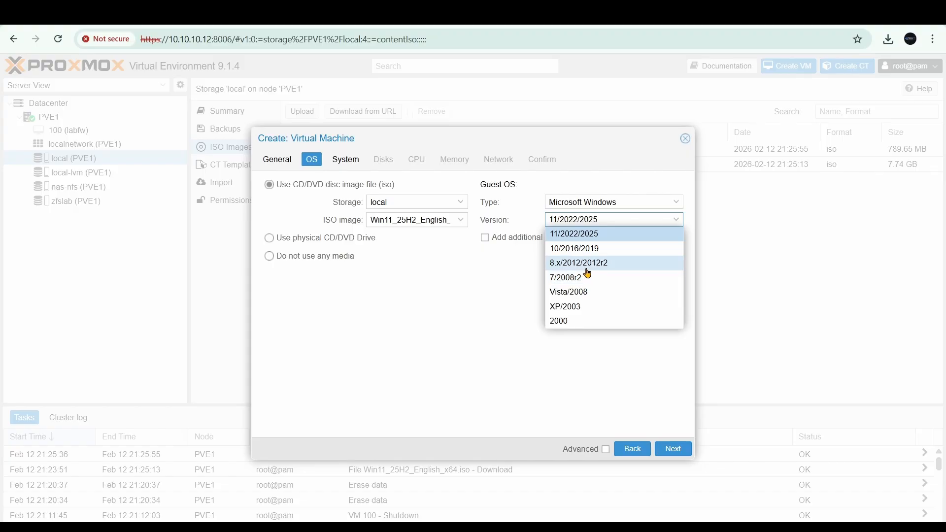
{"action": "left_click", "coordinate": [535, 330]}
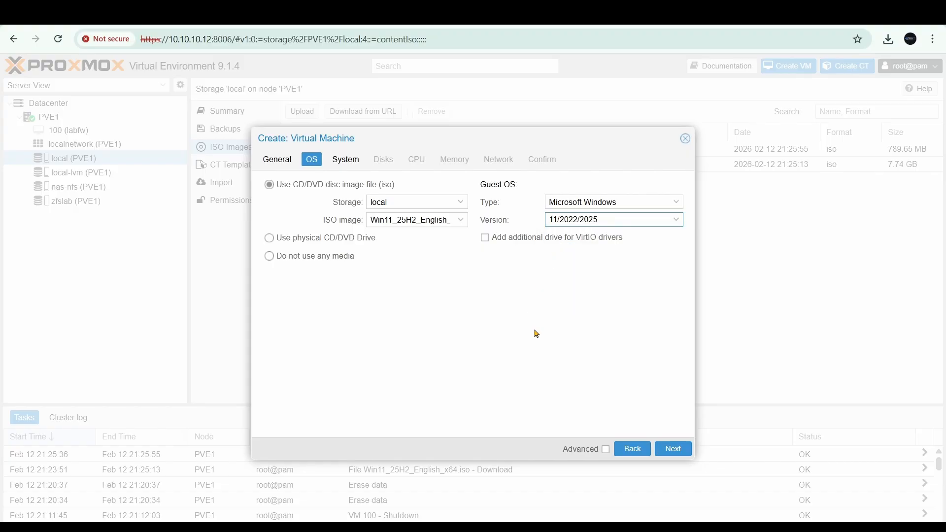
Add an additional drive for VirtIO drivers using virtio-win-0.1.285.iso from local storage and continue to the system settings.
{"action": "left_click", "coordinate": [484, 238]}
{"action": "left_click", "coordinate": [621, 272]}
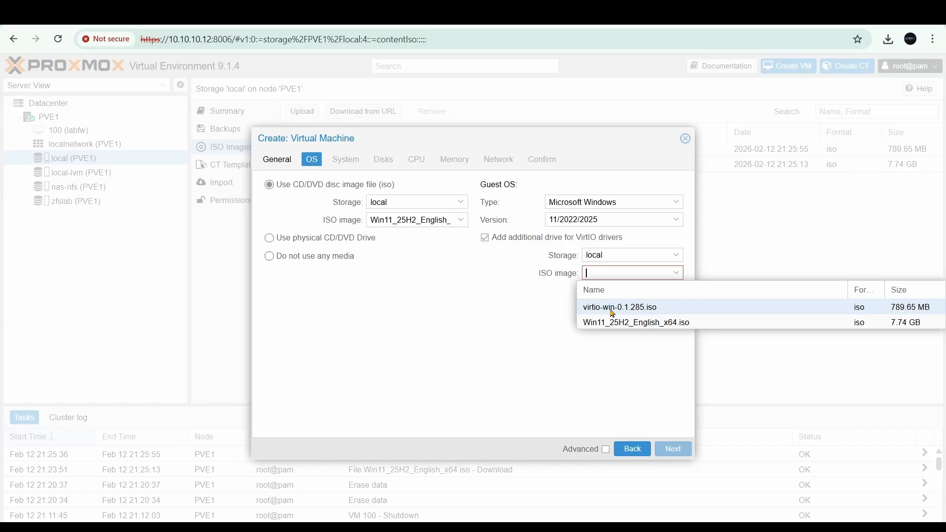
{"action": "left_click", "coordinate": [612, 312]}
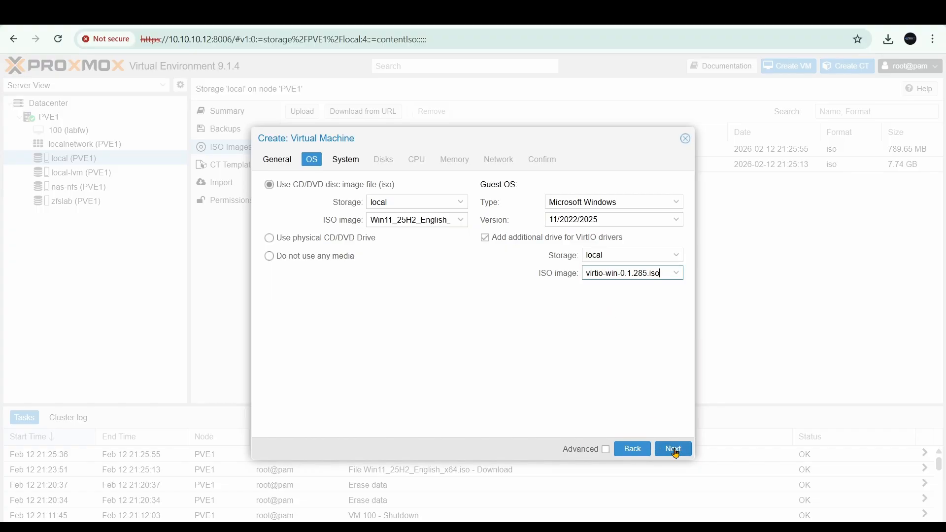
{"action": "left_click", "coordinate": [674, 449]}
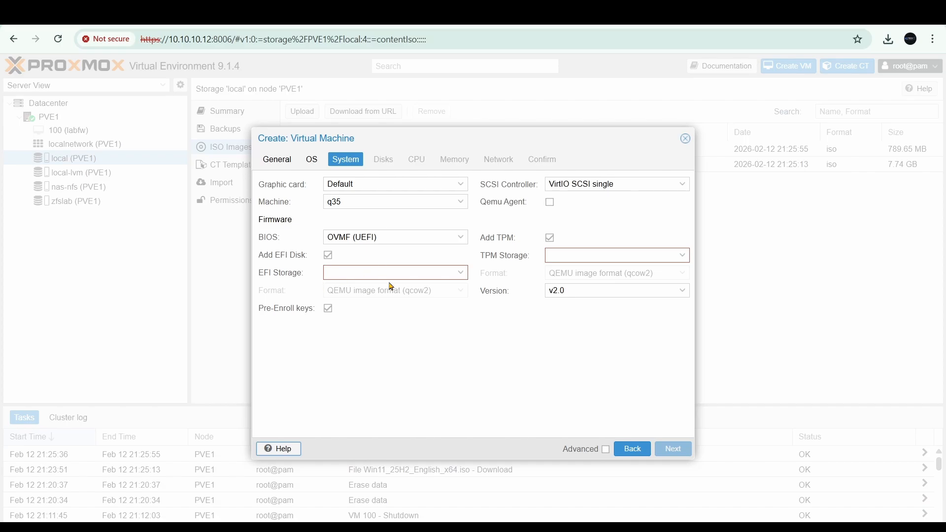
Set the EFI storage to local-lvm and disable pre-enrolled secure boot keys.
{"action": "left_click", "coordinate": [422, 272]}
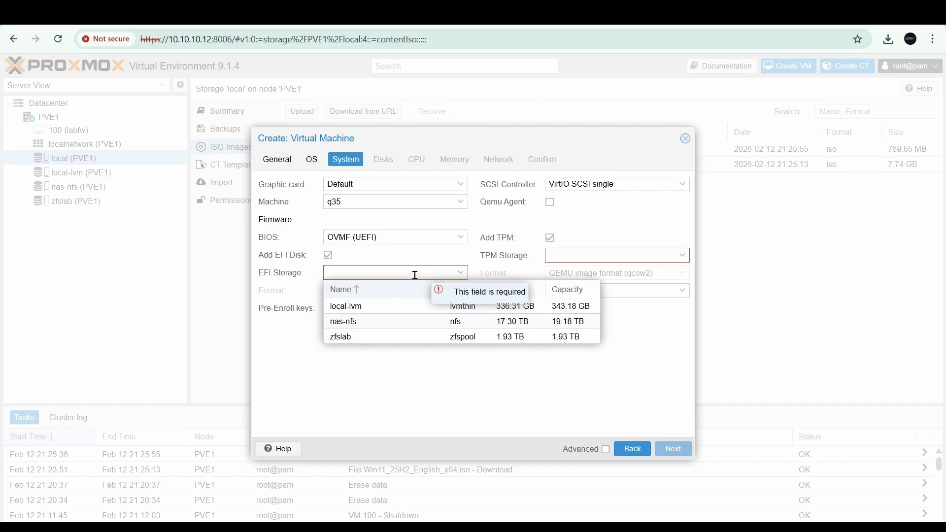
{"action": "left_click", "coordinate": [372, 307]}
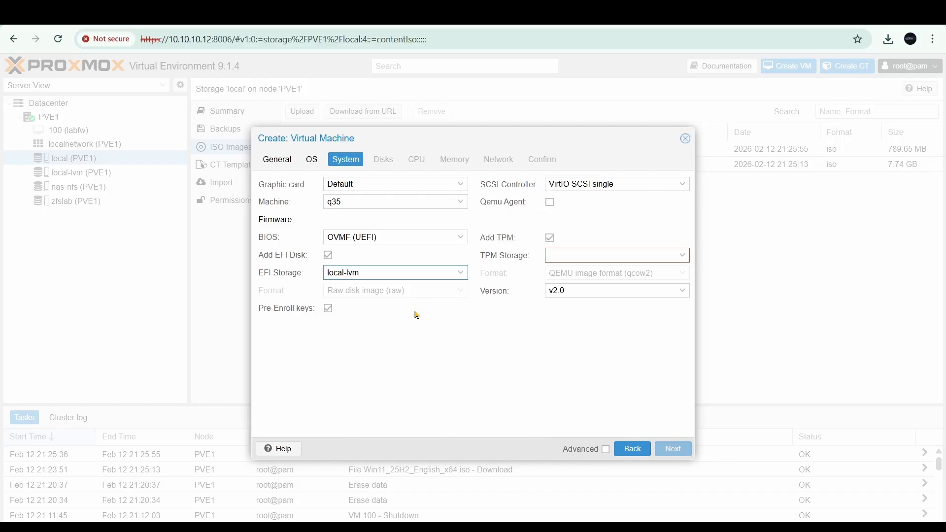
{"action": "mouse_move", "coordinate": [330, 314]}
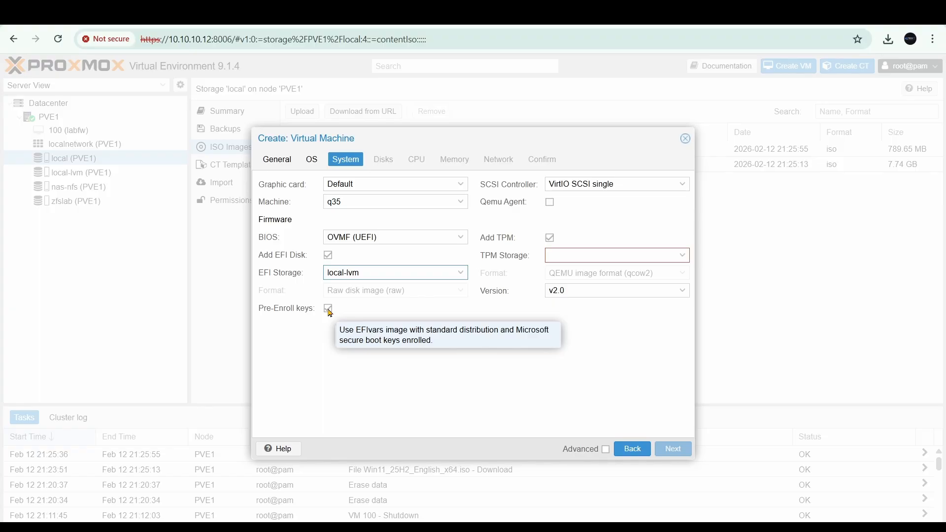
{"action": "left_click", "coordinate": [329, 309]}
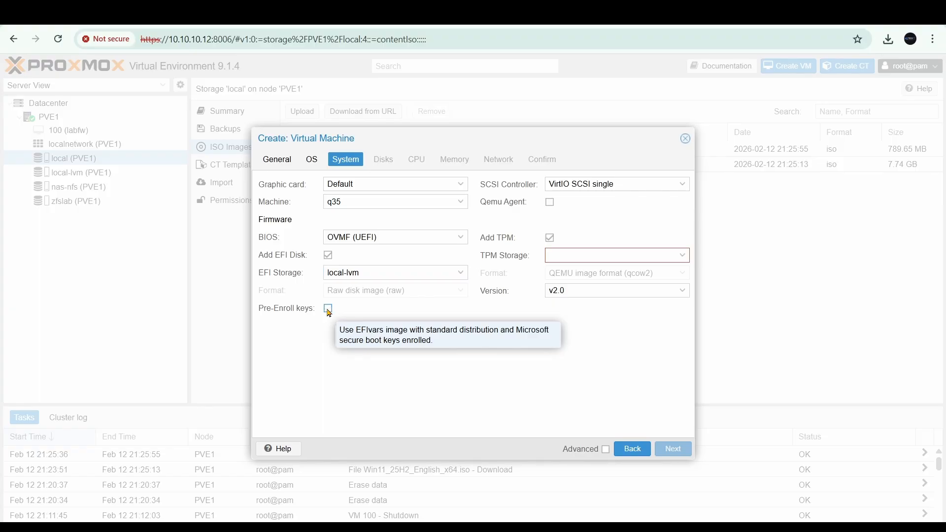
Enable the Qemu Agent, set the TPM storage to local-lvm and continue to the disk settings.
{"action": "left_click", "coordinate": [551, 205]}
{"action": "left_click", "coordinate": [643, 256]}
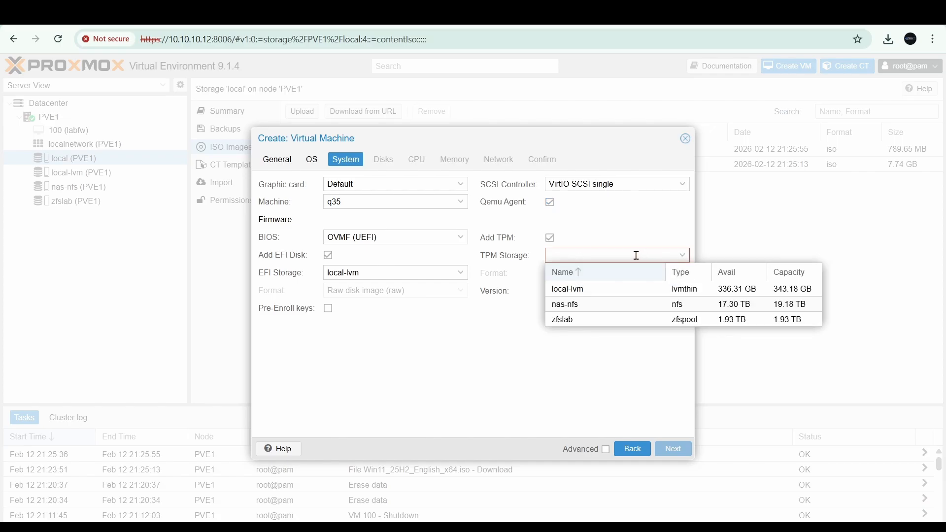
{"action": "left_click", "coordinate": [584, 294]}
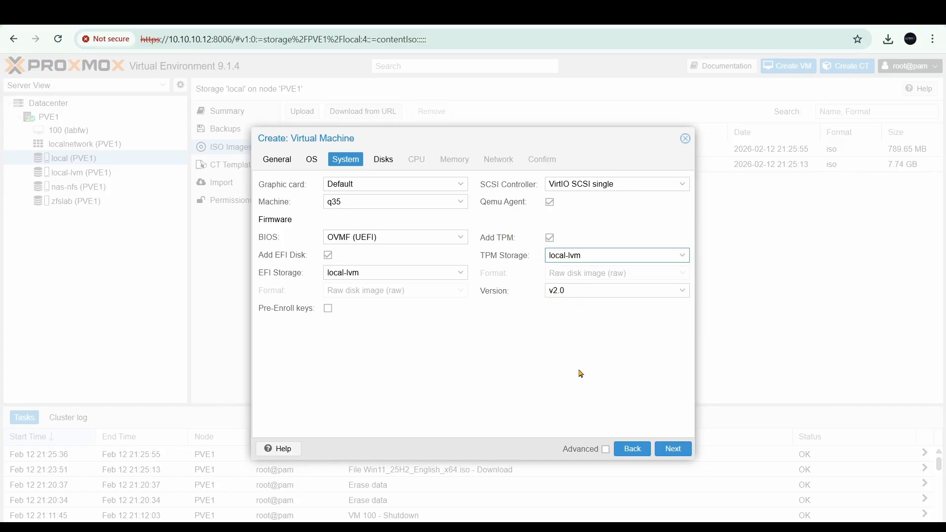
{"action": "left_click", "coordinate": [674, 450]}
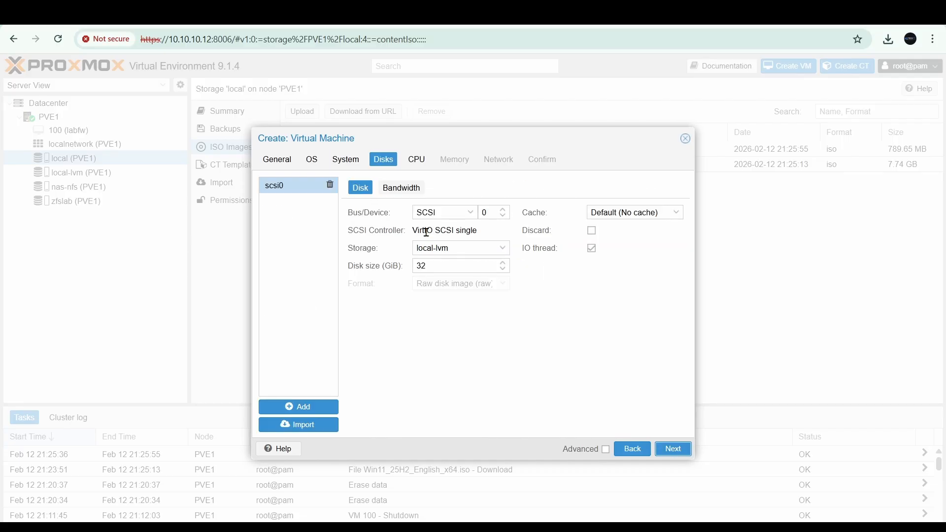
Set the size of disk scsi0 to 120 GiB and continue to the CPU settings.
{"action": "left_click_drag", "start_coordinate": [443, 268], "coordinate": [405, 270]}
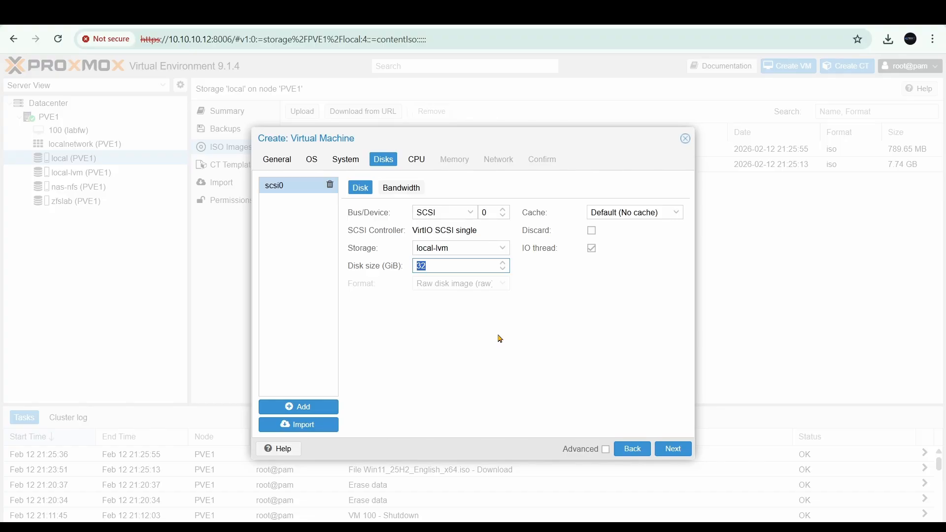
{"action": "type", "text": "120"}
{"action": "left_click", "coordinate": [673, 449]}
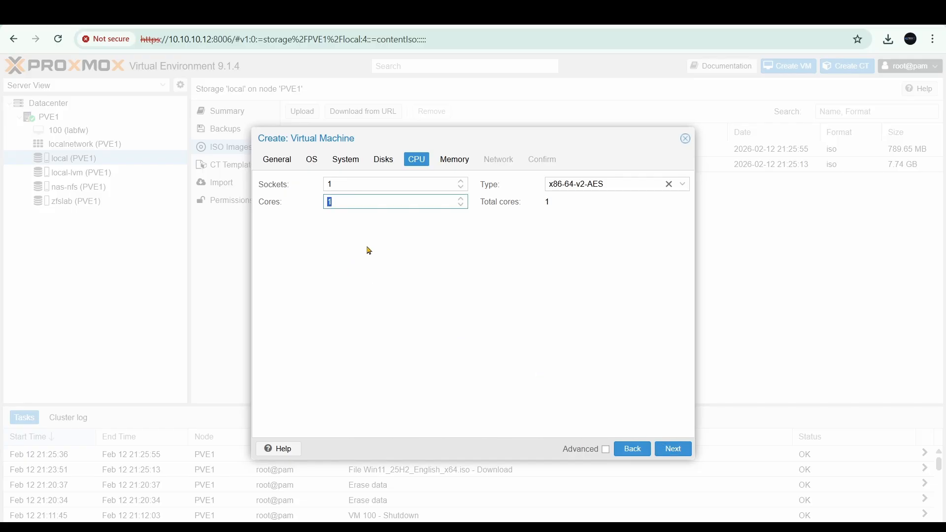
Assign 2 CPU cores, set the CPU type to host and continue to the memory settings.
{"action": "type", "text": "2"}
{"action": "left_click", "coordinate": [576, 185]}
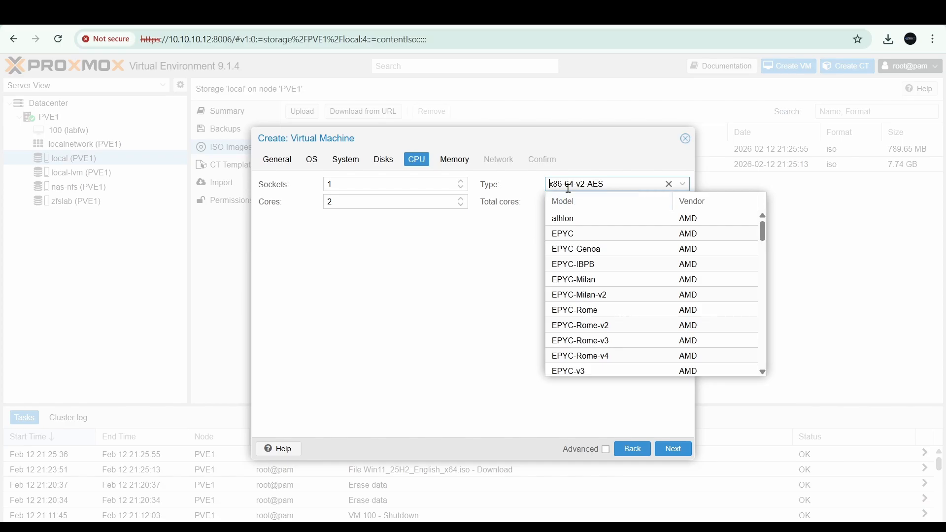
{"action": "left_click", "coordinate": [507, 238]}
{"action": "left_click_drag", "start_coordinate": [548, 185], "coordinate": [574, 185]}
{"action": "left_click", "coordinate": [510, 245]}
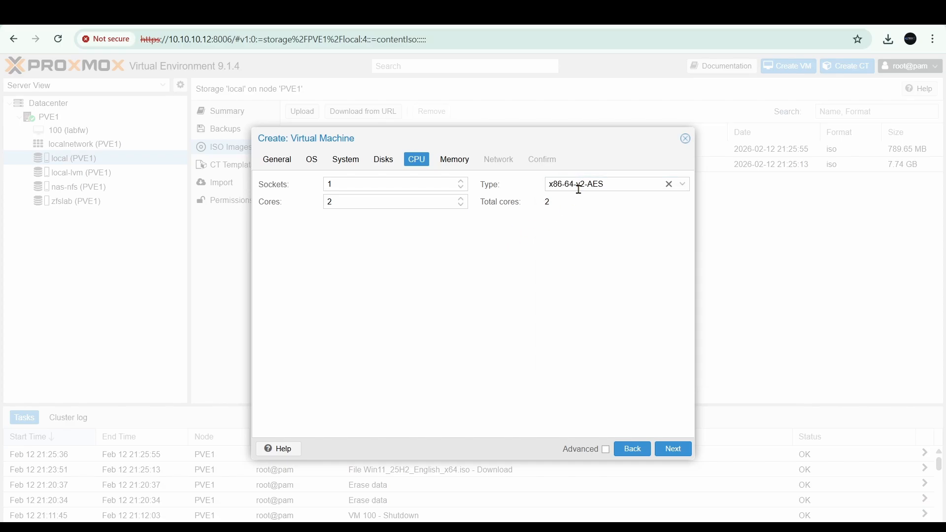
{"action": "left_click", "coordinate": [681, 185]}
{"action": "scroll", "coordinate": [562, 345], "scroll_direction": "down", "scroll_amount": 10}
{"action": "left_click", "coordinate": [561, 372]}
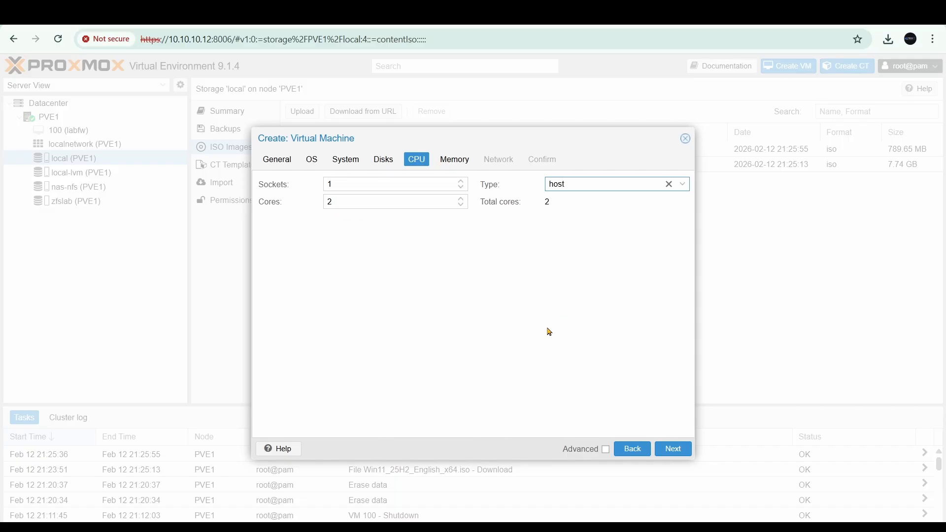
{"action": "left_click", "coordinate": [679, 452]}
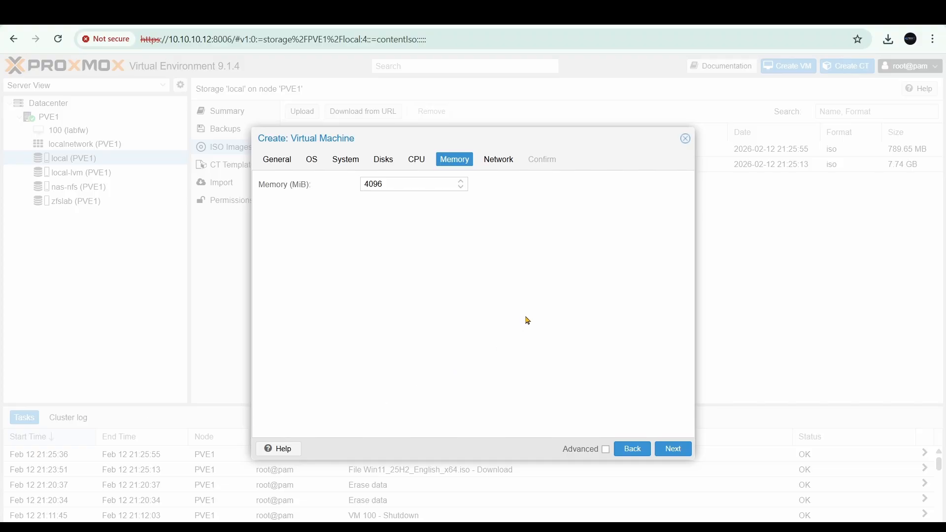
Set the virtual machine's memory to 8192 MiB and continue to the network settings.
{"action": "double_click", "coordinate": [392, 184]}
{"action": "type", "text": "8192"}
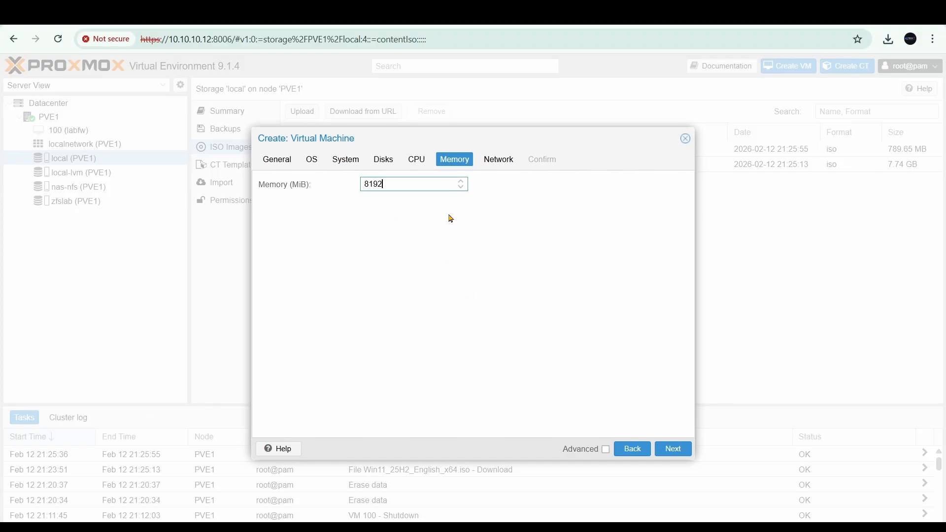
{"action": "left_click", "coordinate": [677, 451]}
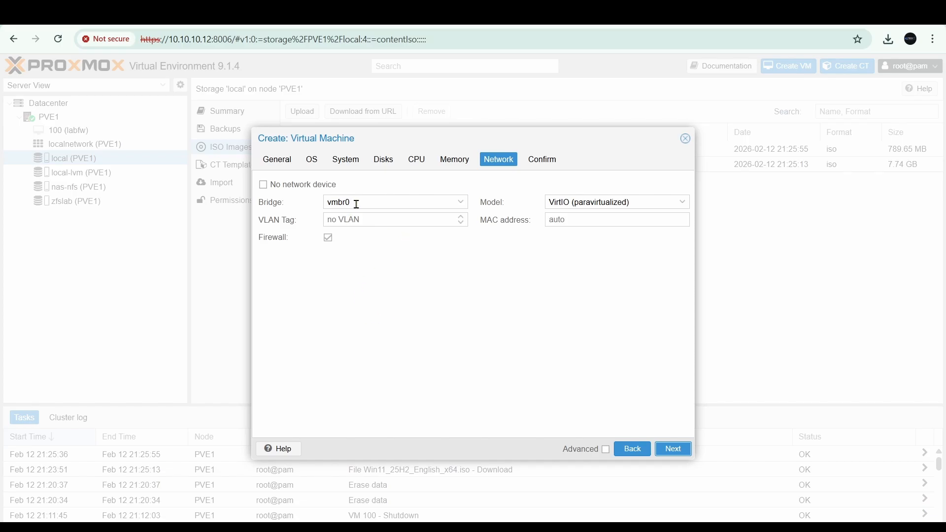
Check the available network card models, keep VirtIO (paravirtualized), and continue to the configuration summary.
{"action": "left_click", "coordinate": [683, 202]}
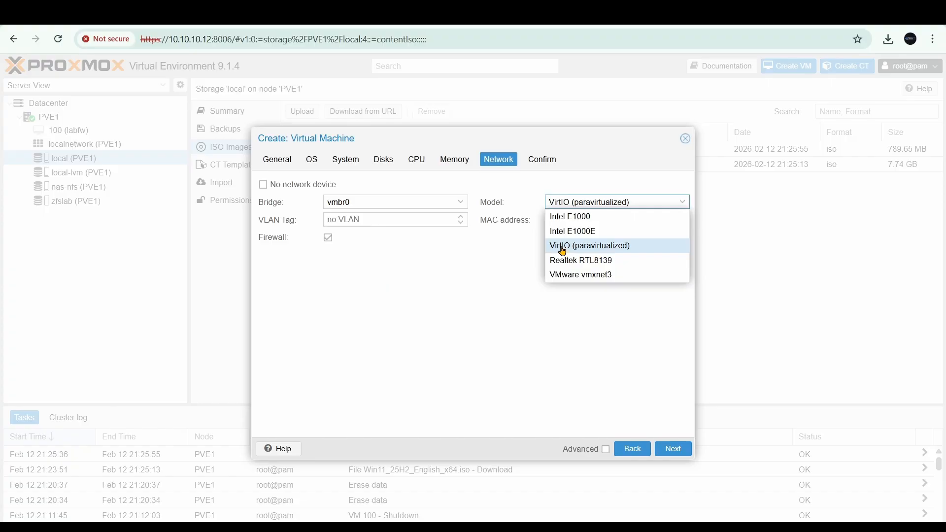
{"action": "left_click", "coordinate": [513, 269]}
{"action": "left_click", "coordinate": [674, 449]}
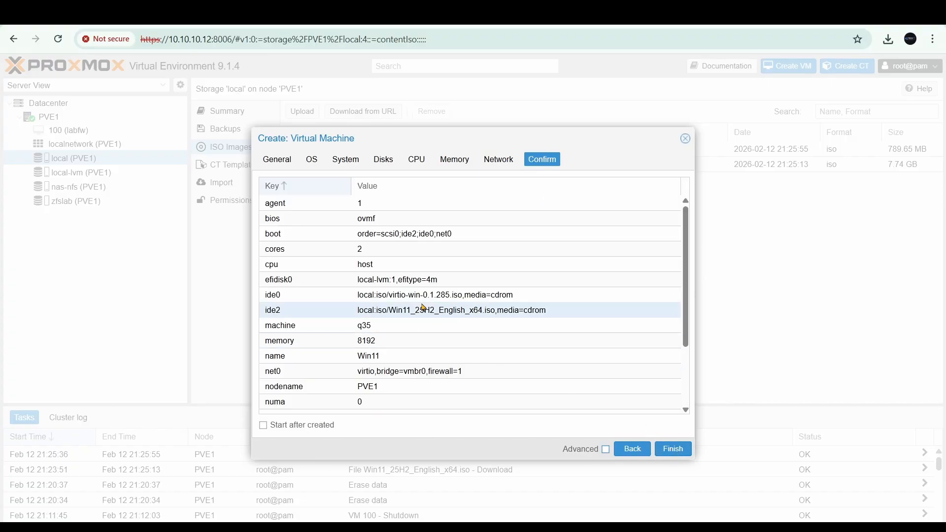
Create the virtual machine with the summarized configuration and display the hardware list of VM 101.
{"action": "left_click", "coordinate": [673, 449]}
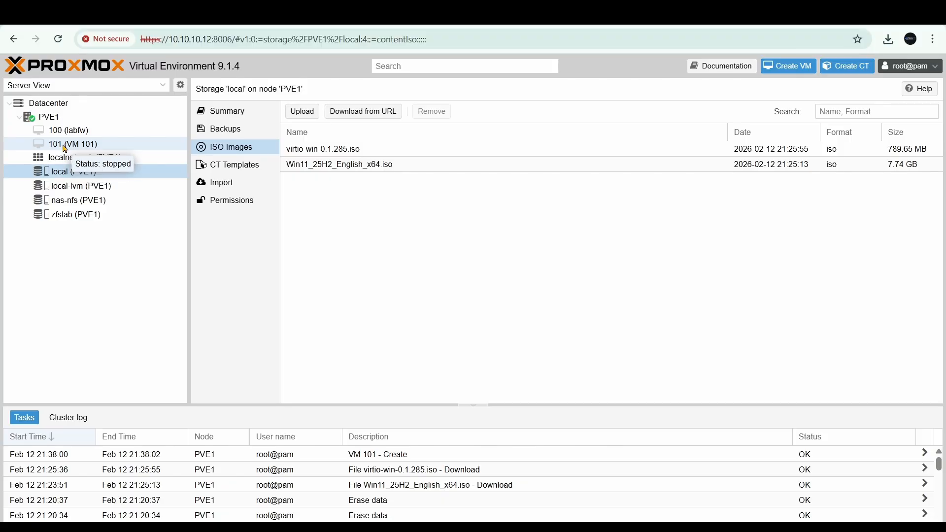
{"action": "left_click", "coordinate": [64, 145]}
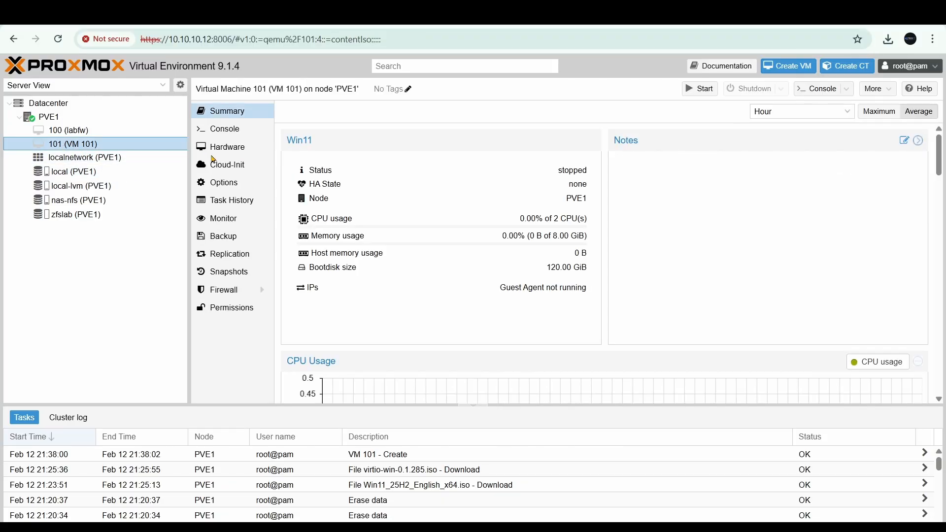
{"action": "left_click", "coordinate": [225, 147]}
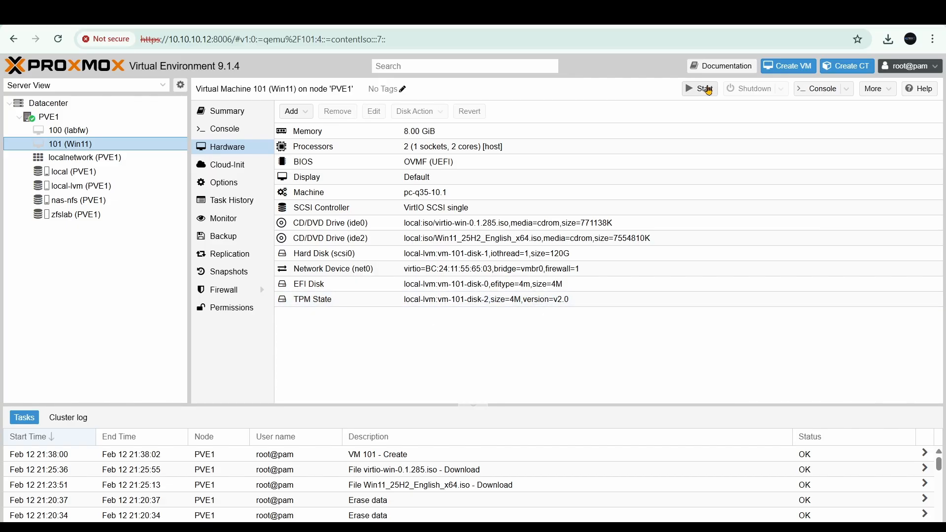
Start VM 101, open its console and boot from the Windows 11 installation disc.
{"action": "left_click", "coordinate": [708, 90]}
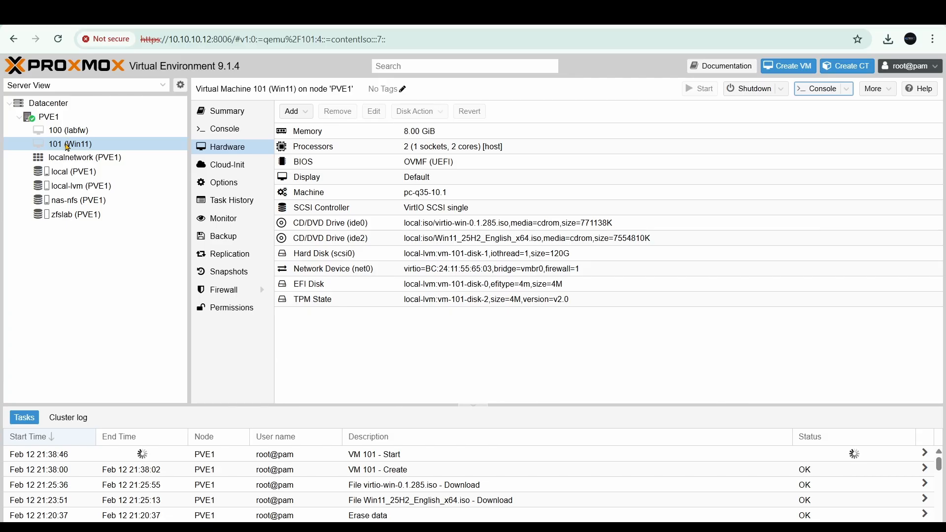
{"action": "right_click", "coordinate": [68, 145]}
{"action": "left_click", "coordinate": [95, 309]}
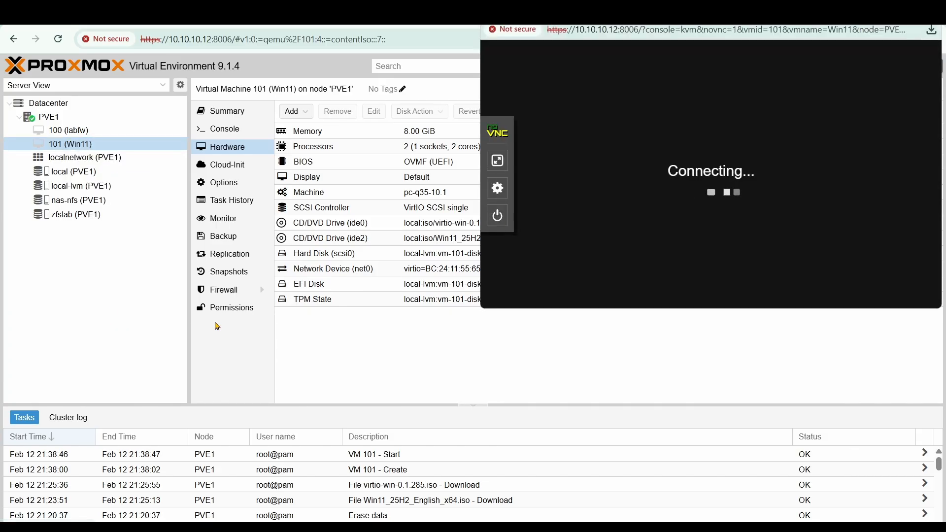
{"action": "key", "text": "Return"}
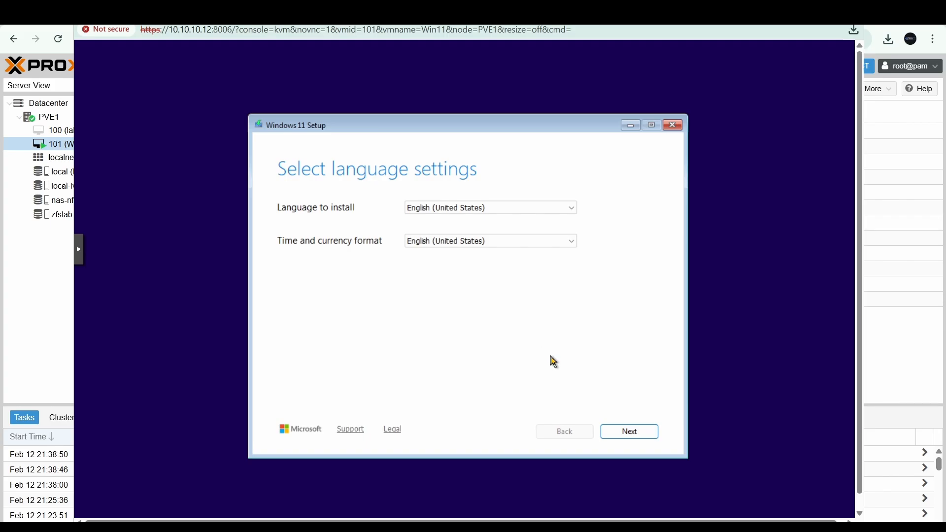
Keep the English (United States) language and US keyboard, and choose Install Windows 11, agreeing that everything will be deleted.
{"action": "left_click", "coordinate": [631, 435]}
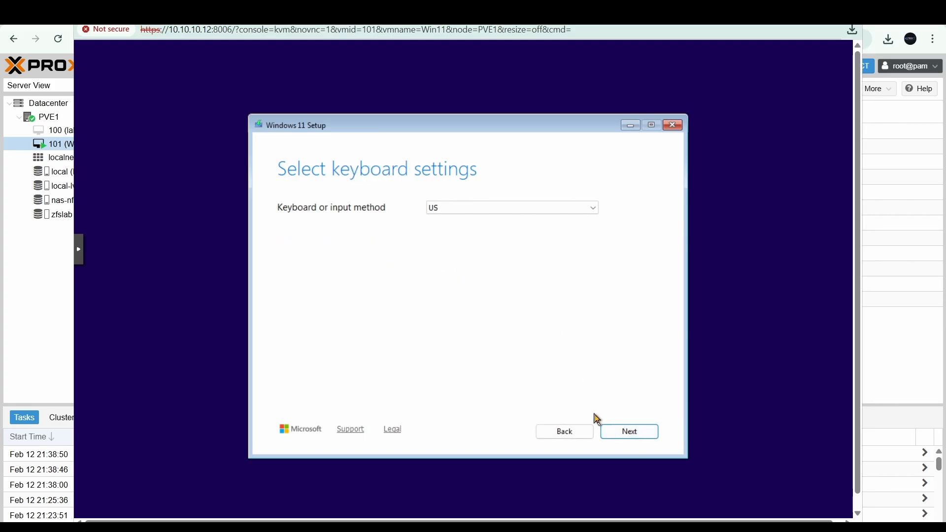
{"action": "left_click", "coordinate": [628, 432]}
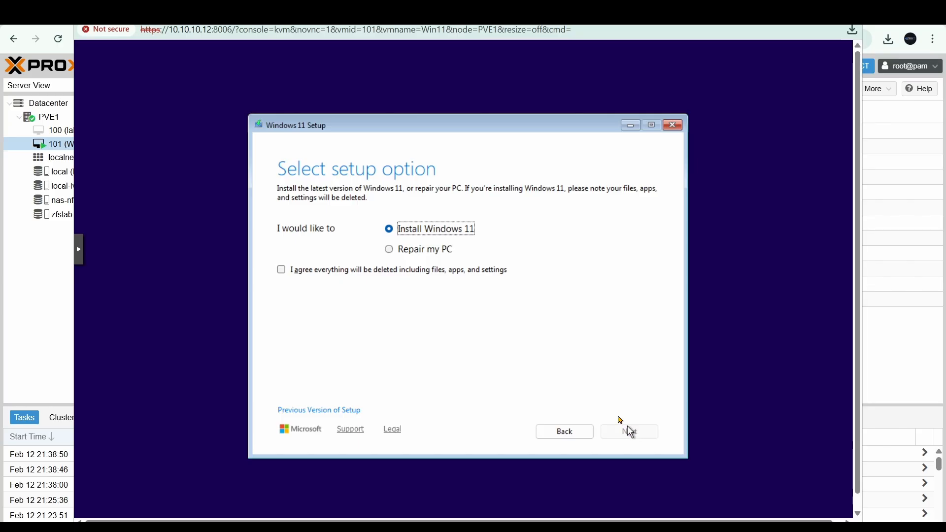
{"action": "left_click", "coordinate": [284, 271]}
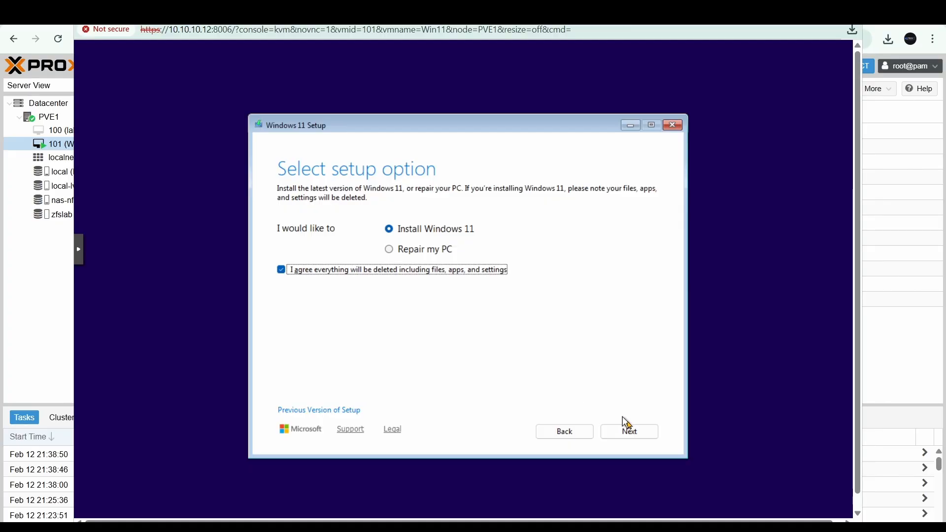
{"action": "left_click", "coordinate": [629, 435]}
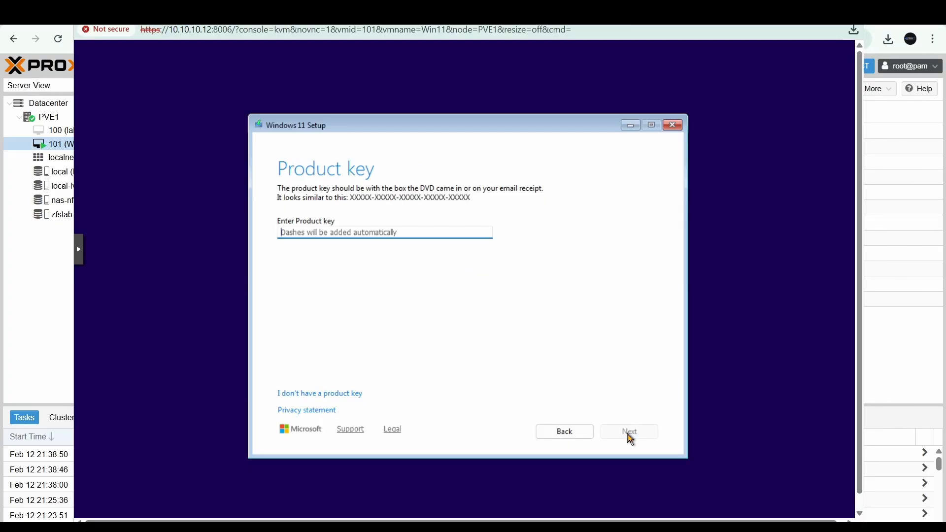
Continue without a product key, select the Windows 11 Pro image and accept the license terms.
{"action": "left_click", "coordinate": [324, 394]}
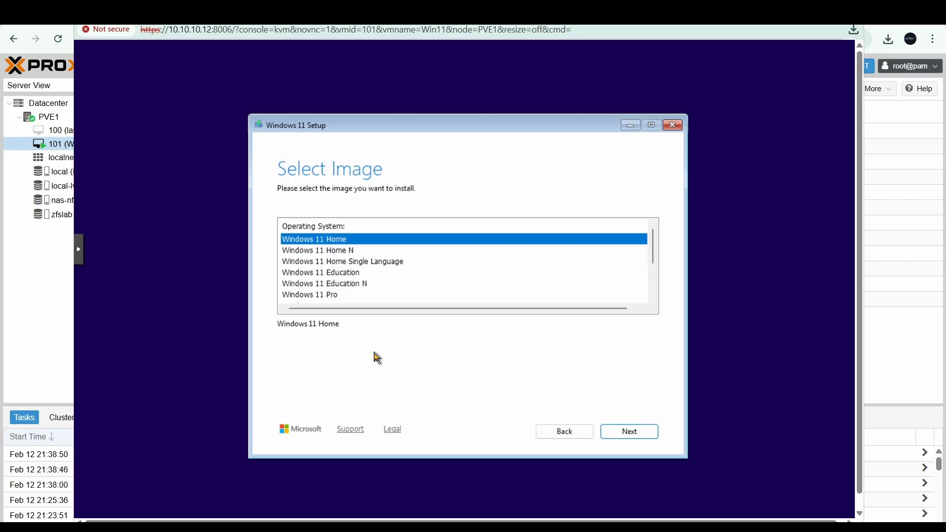
{"action": "left_click", "coordinate": [334, 296]}
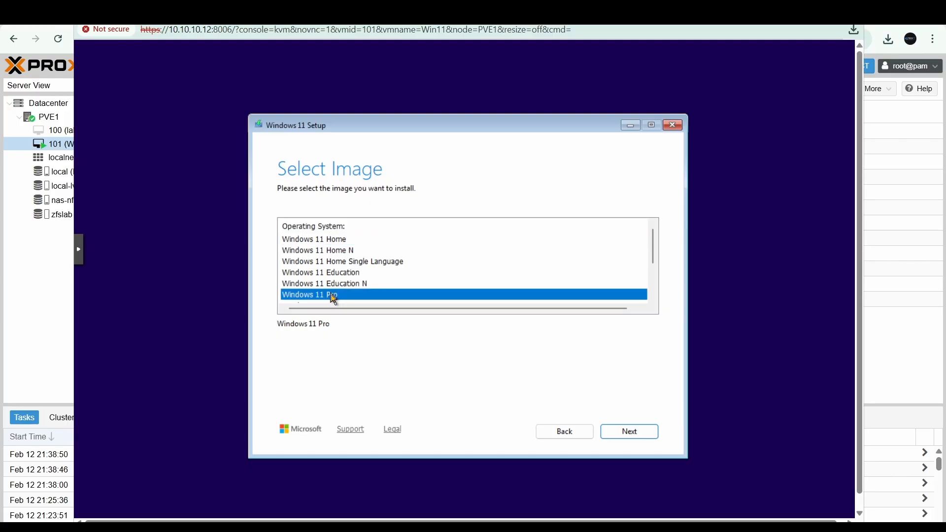
{"action": "left_click", "coordinate": [629, 432]}
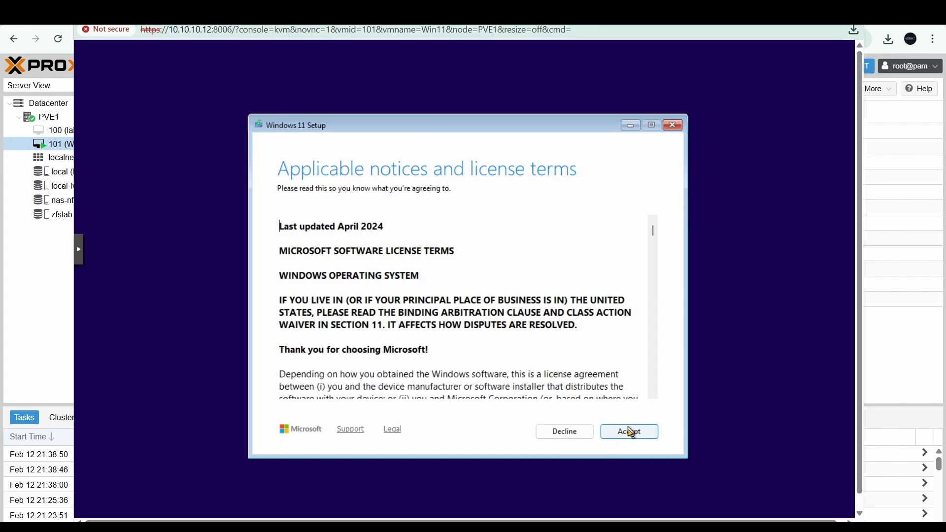
{"action": "left_click", "coordinate": [629, 433]}
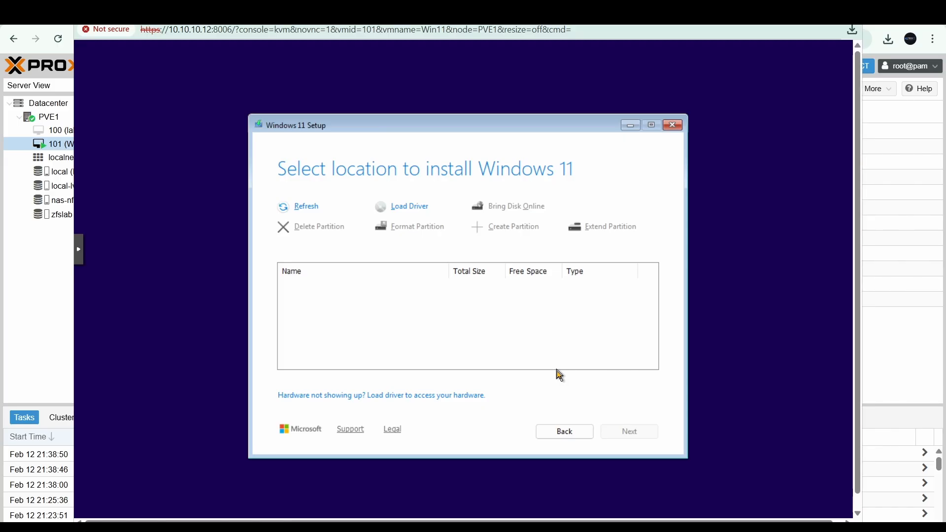
Load the Red Hat VirtIO Ethernet Adapter driver from NetKVM\w11\amd64 on the virtio-win CD drive (D:).
{"action": "left_click", "coordinate": [407, 209]}
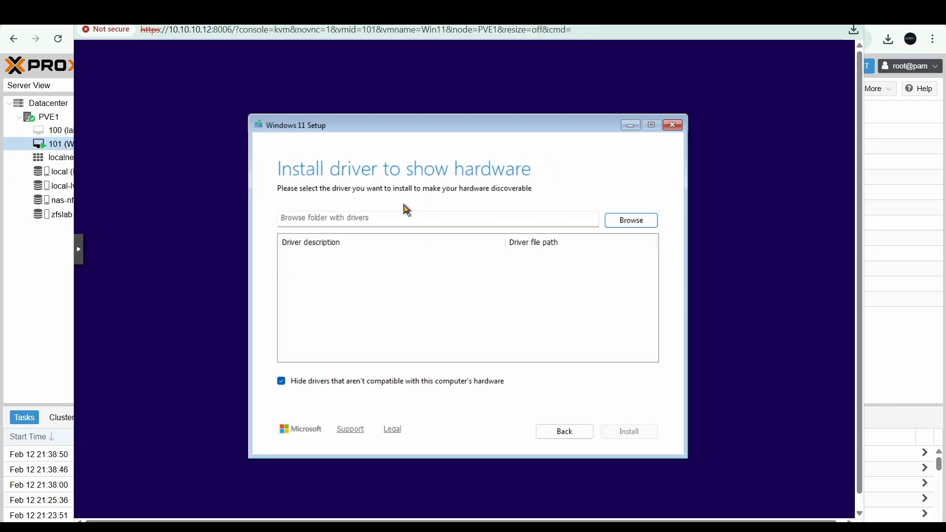
{"action": "left_click", "coordinate": [624, 225]}
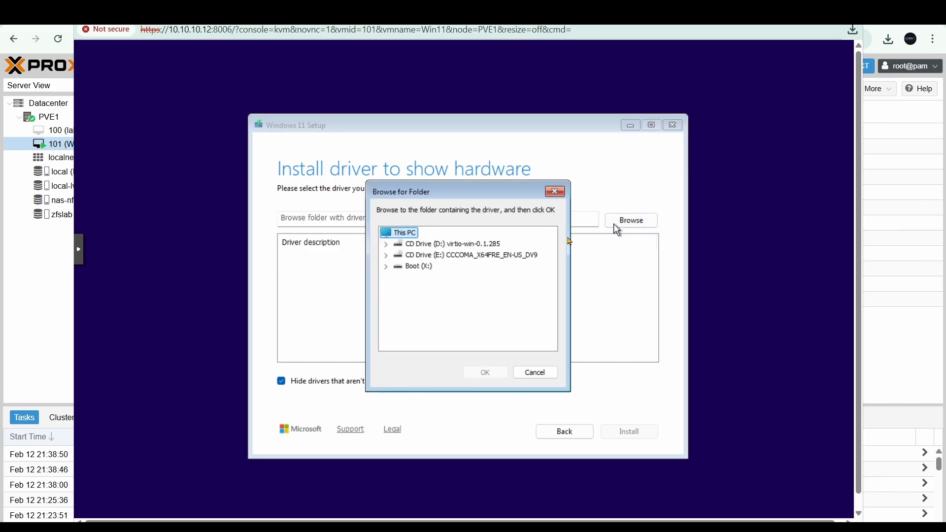
{"action": "double_click", "coordinate": [414, 245]}
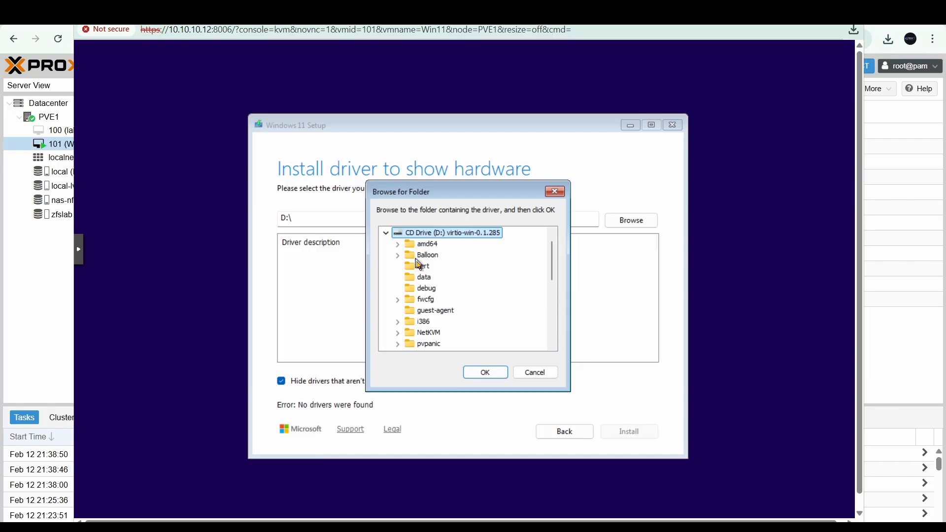
{"action": "double_click", "coordinate": [410, 336]}
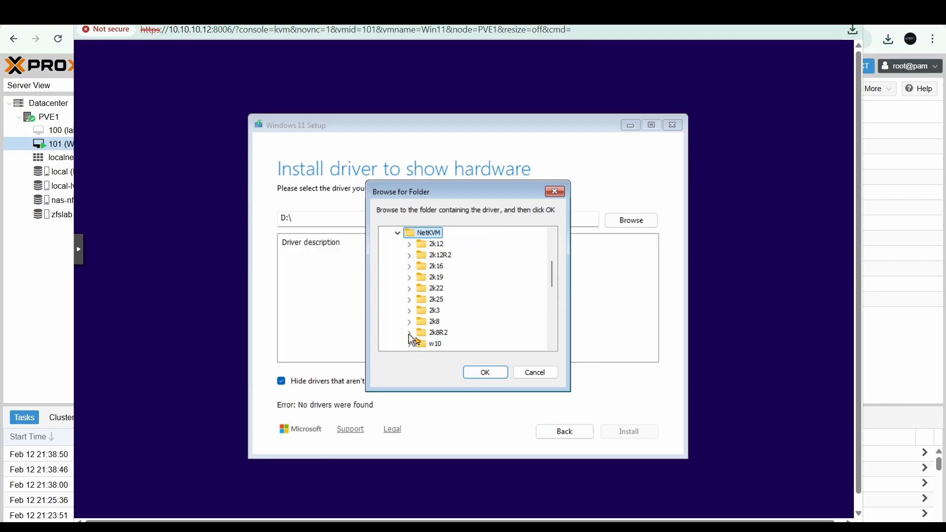
{"action": "scroll", "coordinate": [508, 332], "scroll_direction": "down", "scroll_amount": 2}
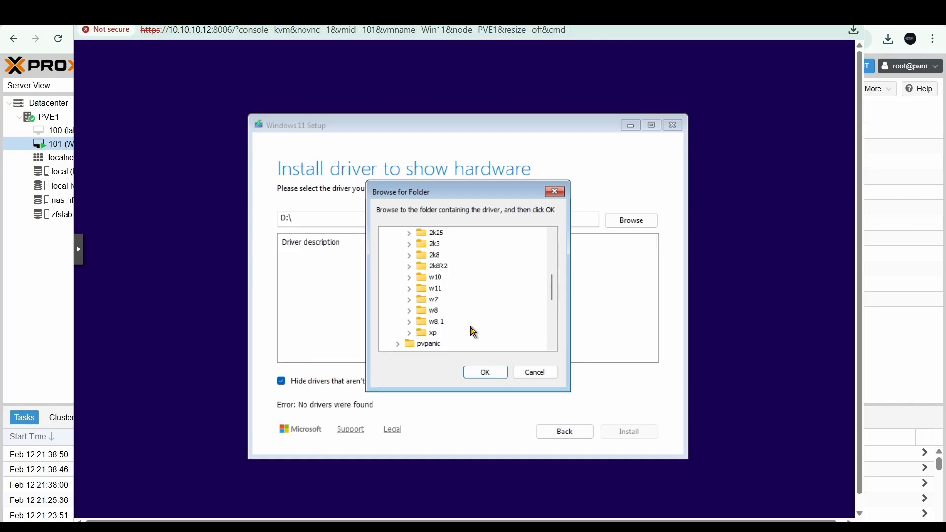
{"action": "double_click", "coordinate": [435, 290]}
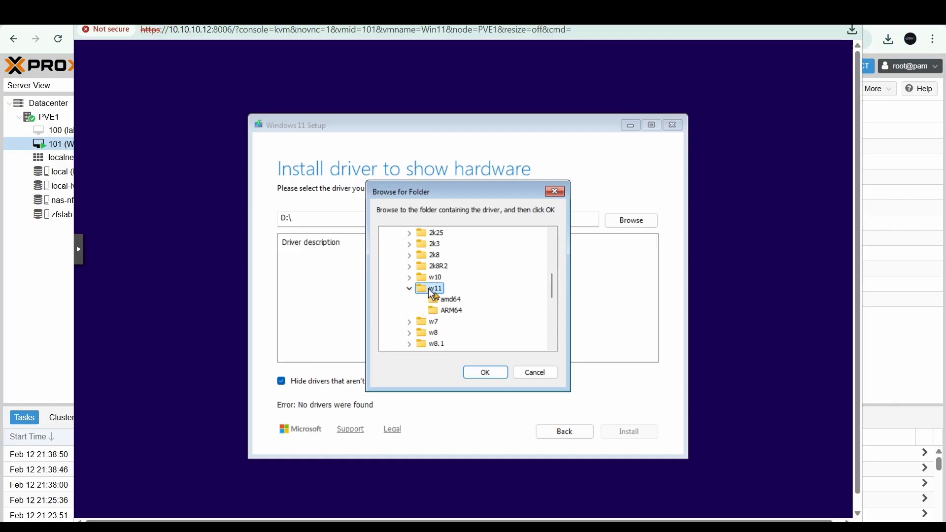
{"action": "left_click", "coordinate": [454, 301]}
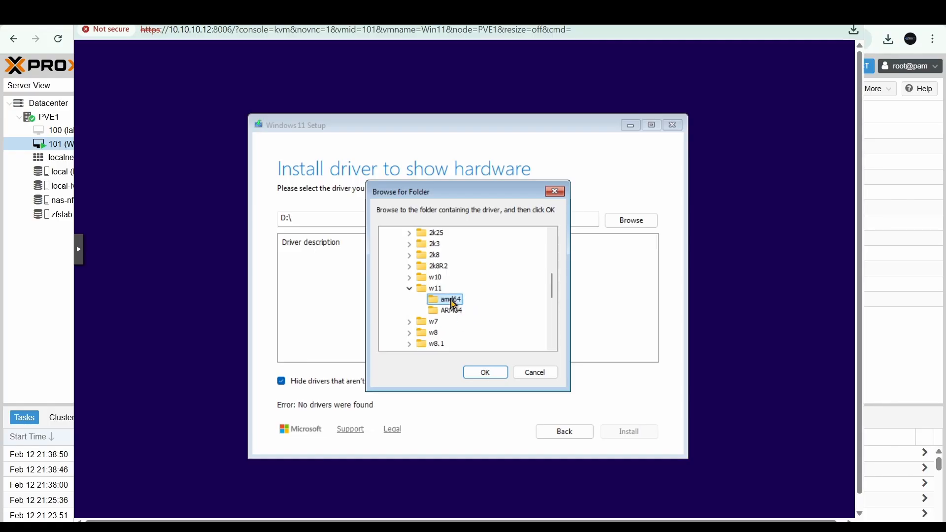
{"action": "left_click", "coordinate": [485, 373]}
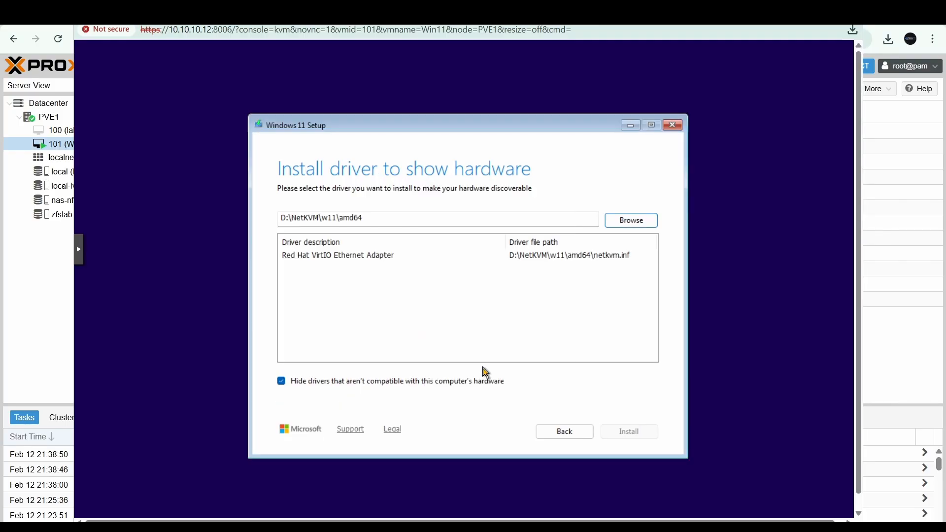
{"action": "left_click", "coordinate": [362, 260]}
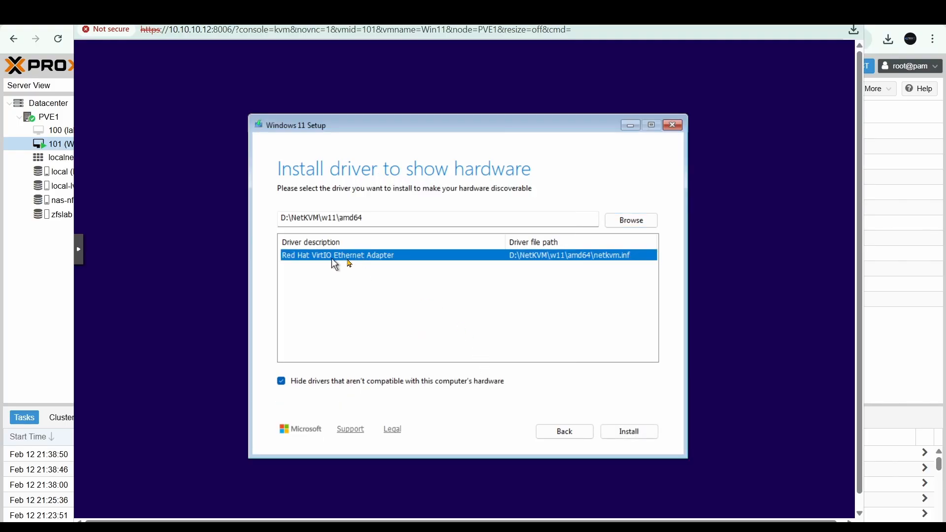
{"action": "left_click", "coordinate": [630, 432]}
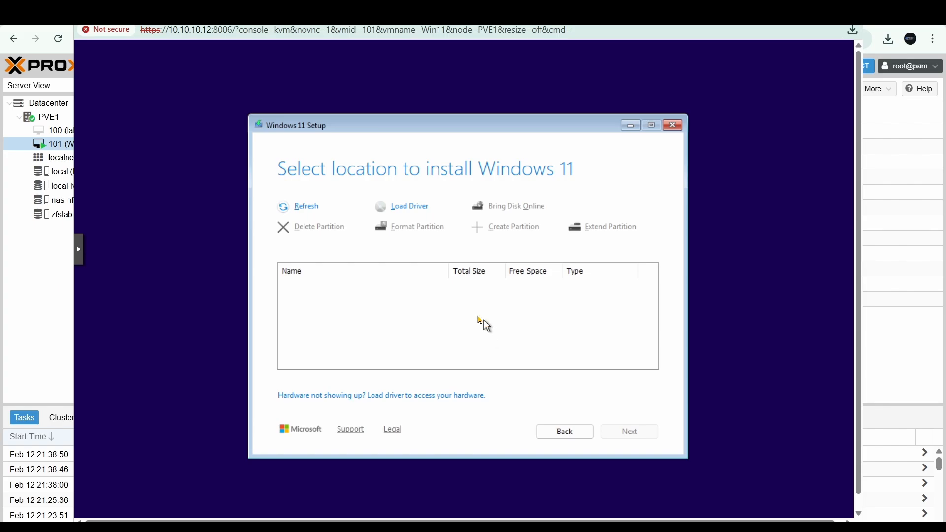
Load the Red Hat VirtIO SCSI pass-through controller driver from amd64\w11 on the virtio-win CD drive (D:).
{"action": "left_click", "coordinate": [408, 207]}
{"action": "left_click", "coordinate": [631, 223]}
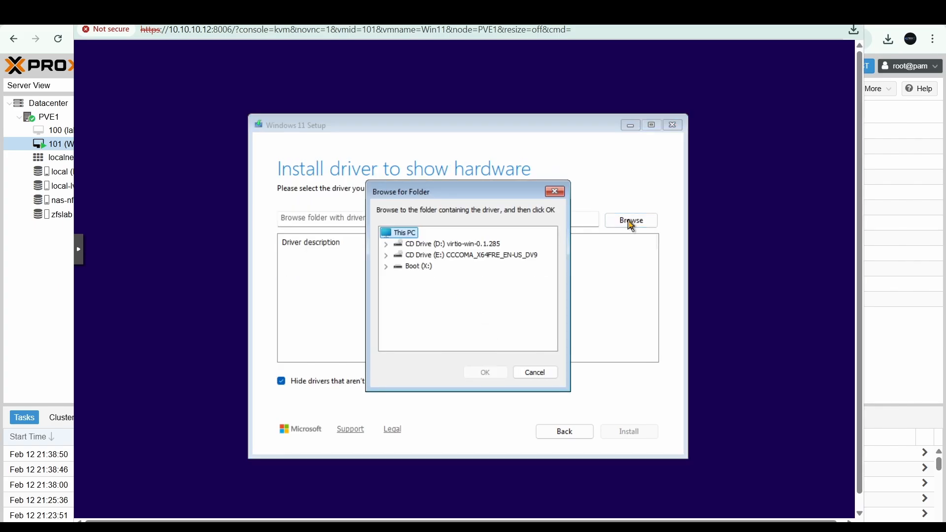
{"action": "left_click", "coordinate": [386, 244]}
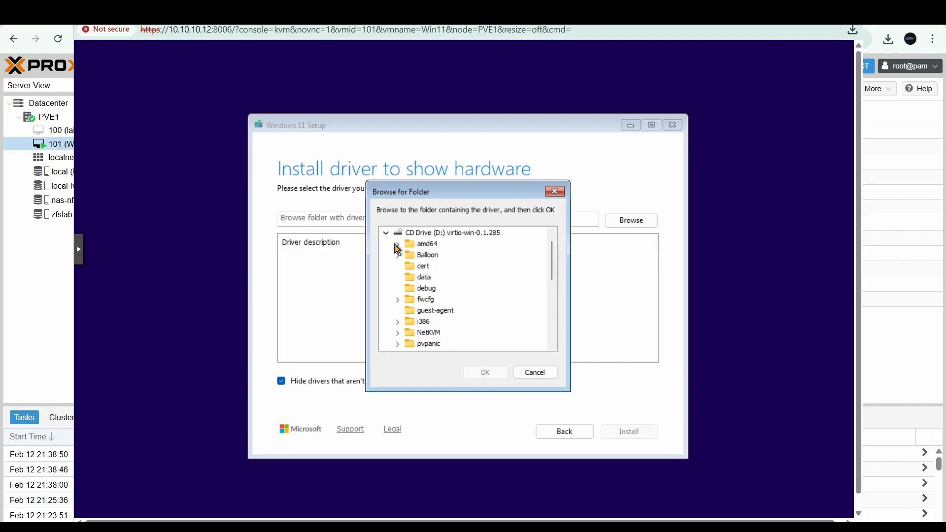
{"action": "left_click", "coordinate": [398, 244]}
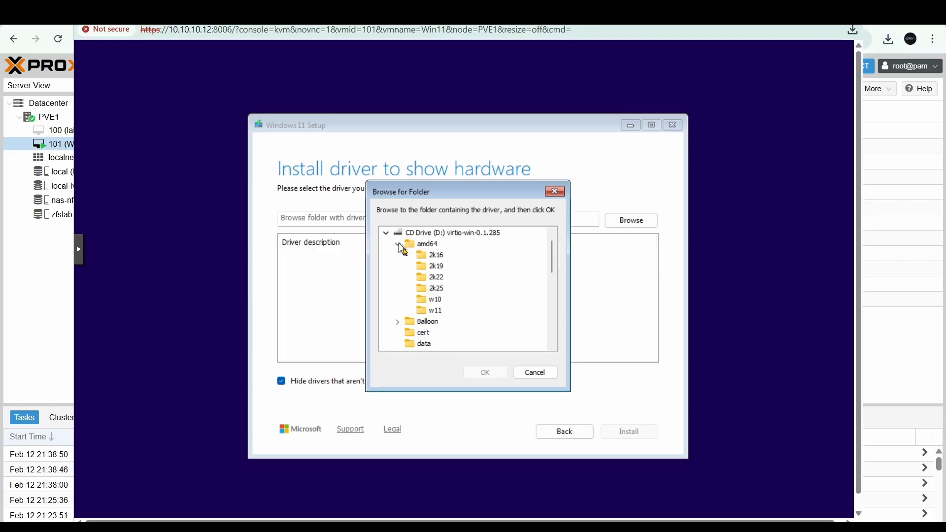
{"action": "left_click", "coordinate": [432, 312]}
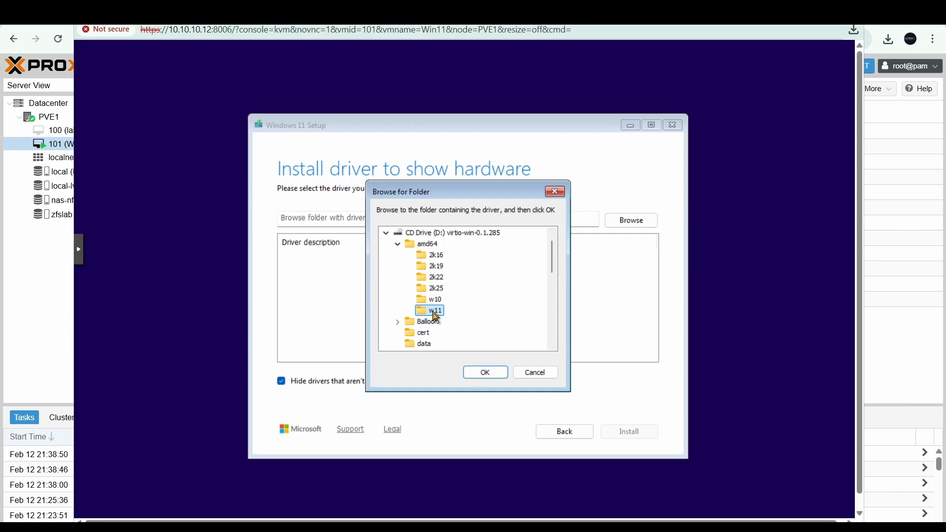
{"action": "left_click", "coordinate": [490, 376]}
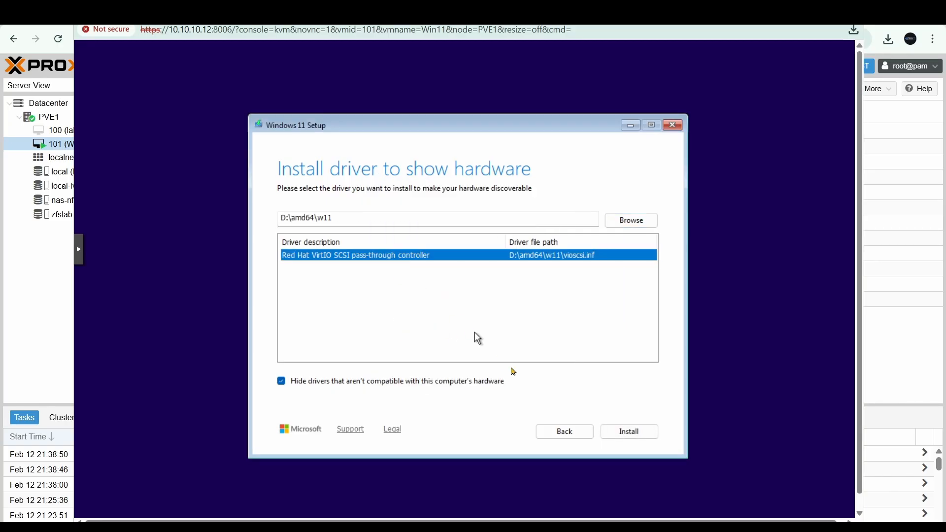
{"action": "left_click", "coordinate": [627, 432]}
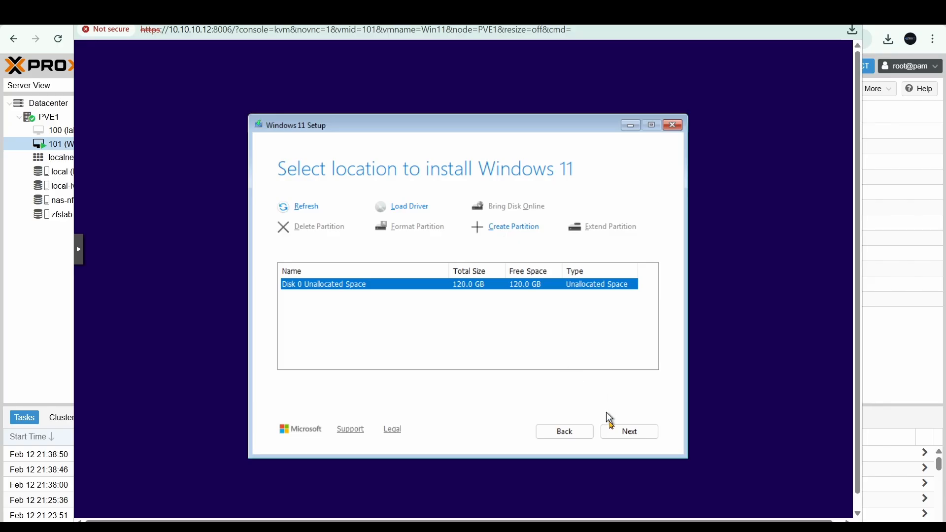
Choose the unallocated space of Disk 0 as the install location and start the Windows 11 Pro installation.
{"action": "left_click", "coordinate": [634, 432]}
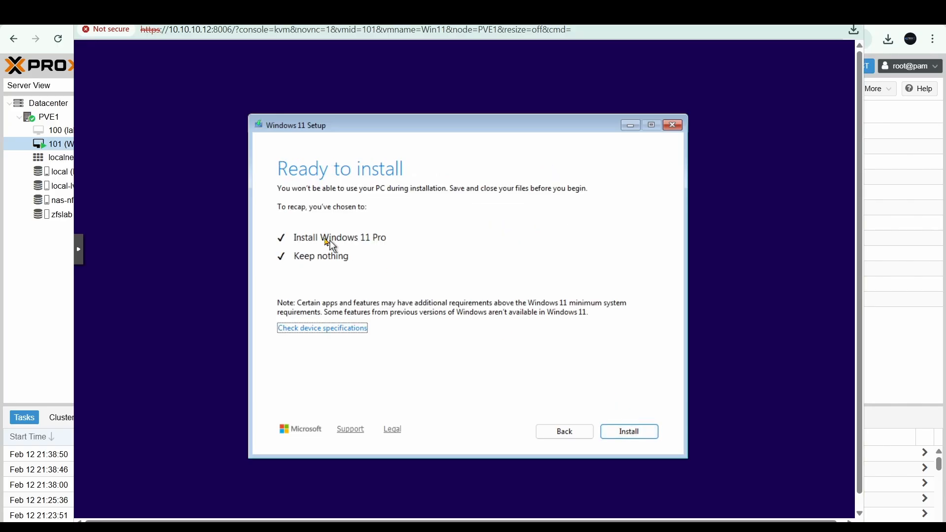
{"action": "left_click", "coordinate": [628, 434]}
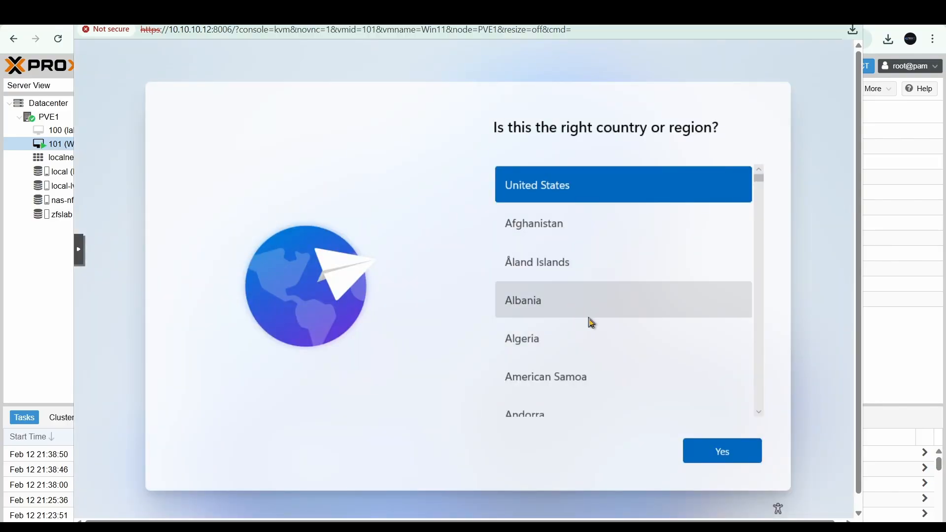
Set the country or region to Canada and confirm it.
{"action": "scroll", "coordinate": [591, 323], "scroll_direction": "down", "scroll_amount": 12}
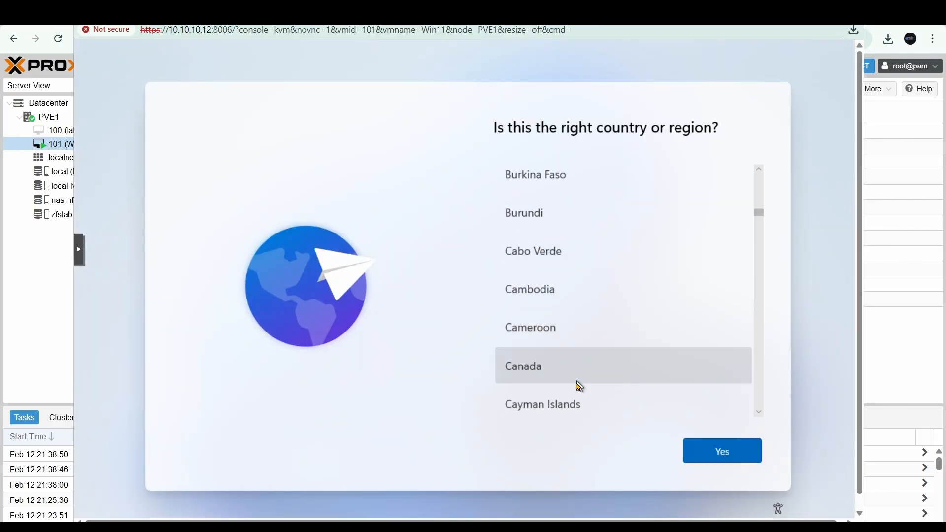
{"action": "left_click", "coordinate": [574, 380]}
{"action": "left_click", "coordinate": [720, 451]}
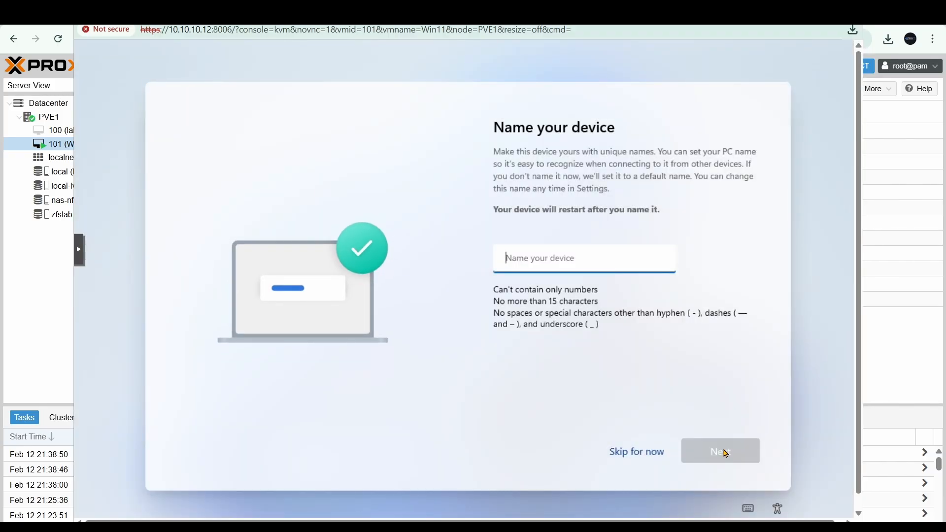
Name the device Win11-VM and continue the Windows setup.
{"action": "type", "text": "Win11-VM"}
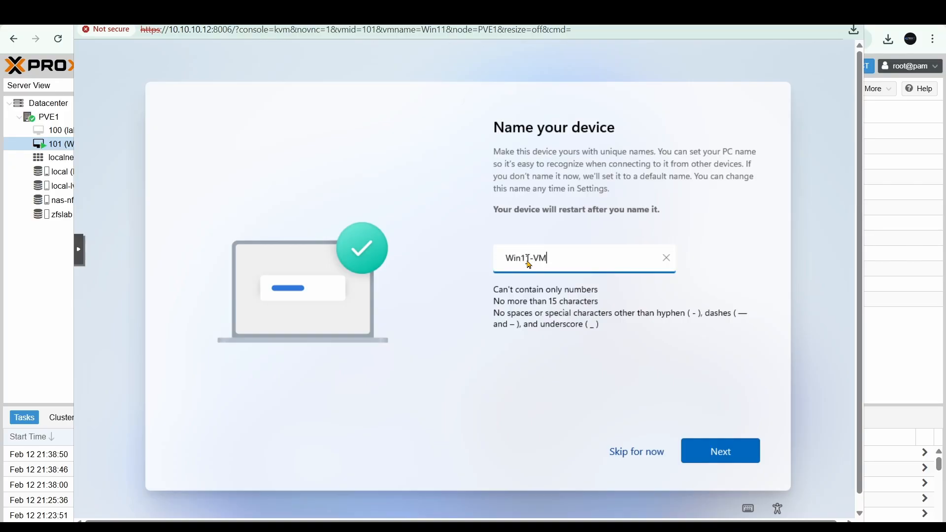
{"action": "left_click", "coordinate": [715, 455]}
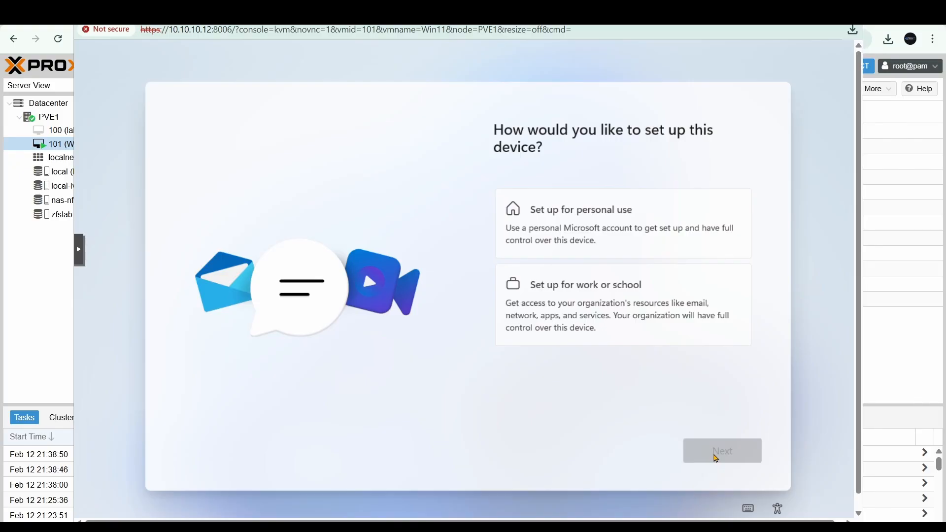
Set the device up for work or school, choosing to join a domain instead of signing in with a Microsoft account.
{"action": "left_click", "coordinate": [820, 13]}
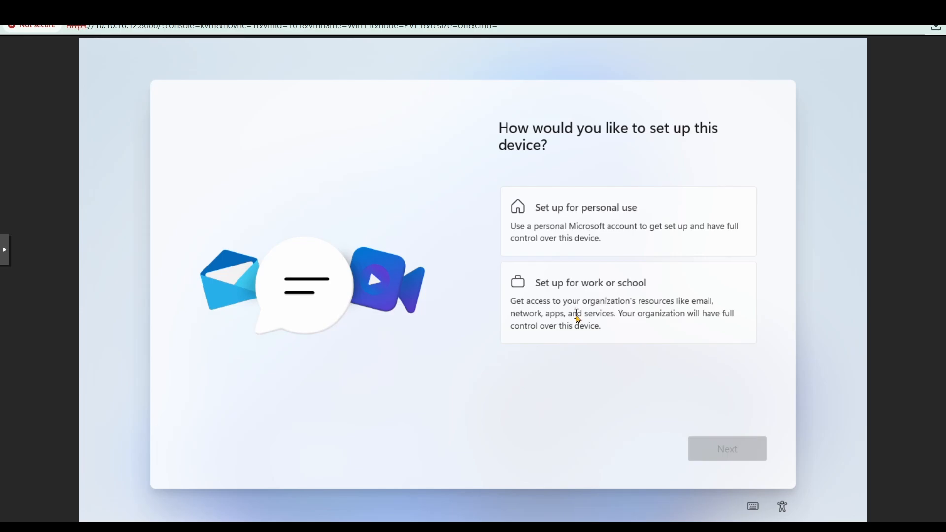
{"action": "left_click", "coordinate": [579, 318]}
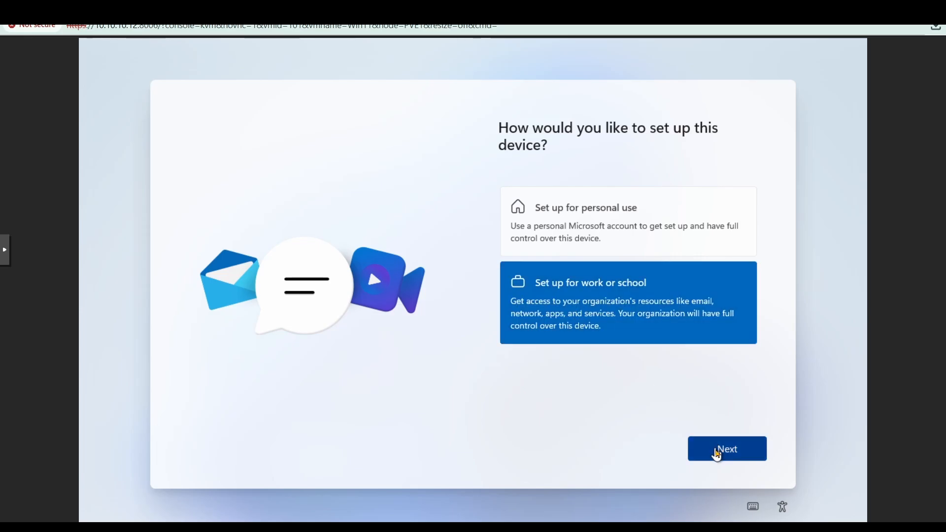
{"action": "left_click", "coordinate": [718, 452]}
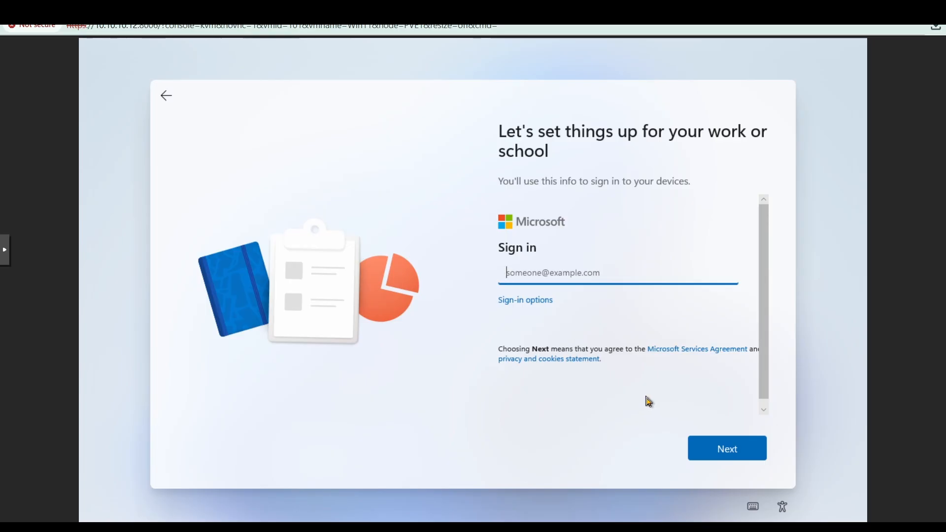
{"action": "left_click", "coordinate": [536, 305]}
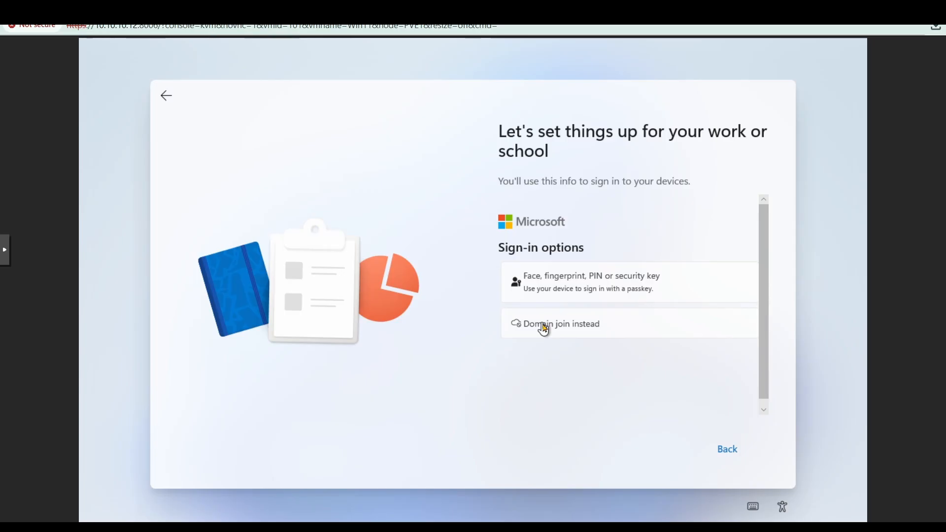
{"action": "left_click", "coordinate": [544, 326]}
Enter the local user's name, create and confirm the account password, and proceed to the first security question.
{"action": "type", "text": "Makki"}
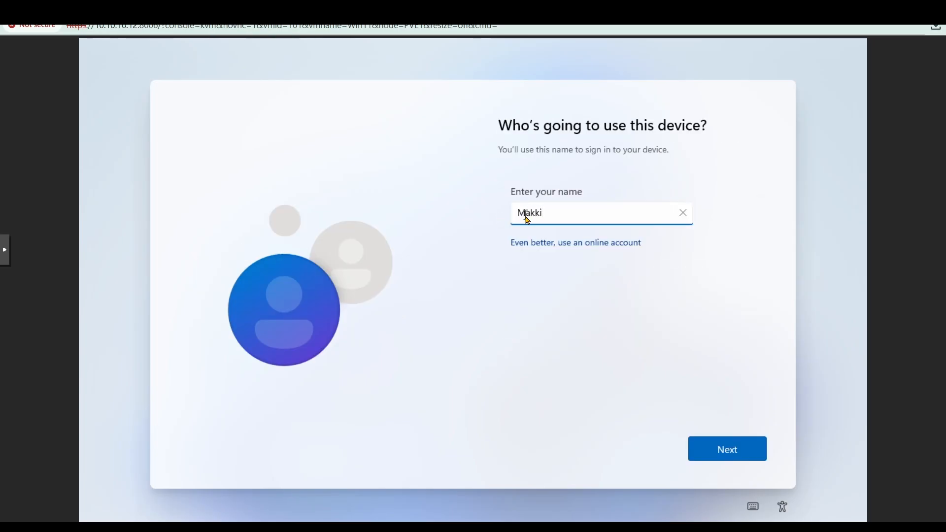
{"action": "left_click", "coordinate": [721, 455]}
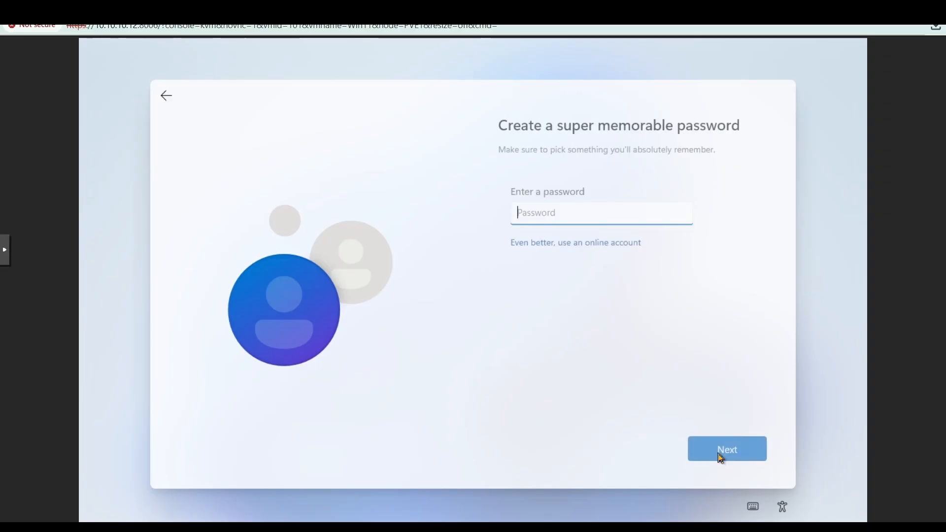
{"action": "type", "text": "•••"}
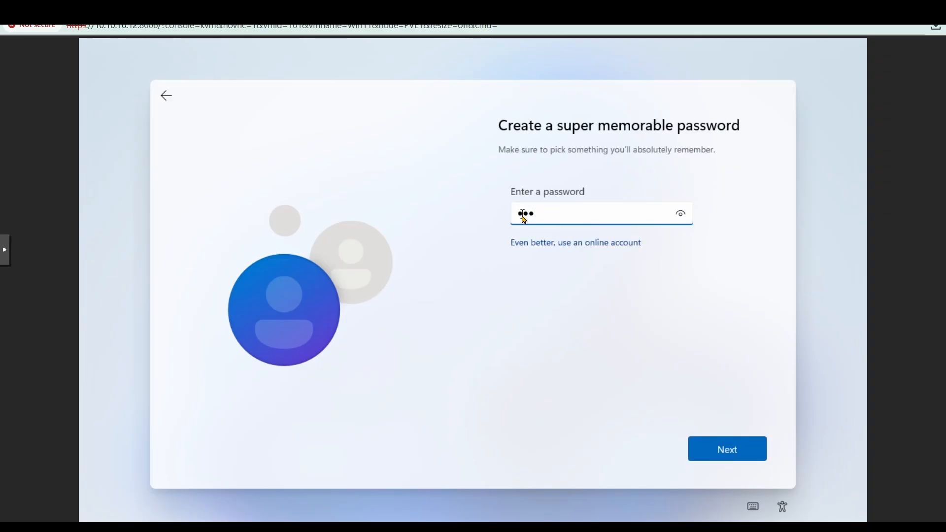
{"action": "type", "text": "•"}
{"action": "key", "text": "Return"}
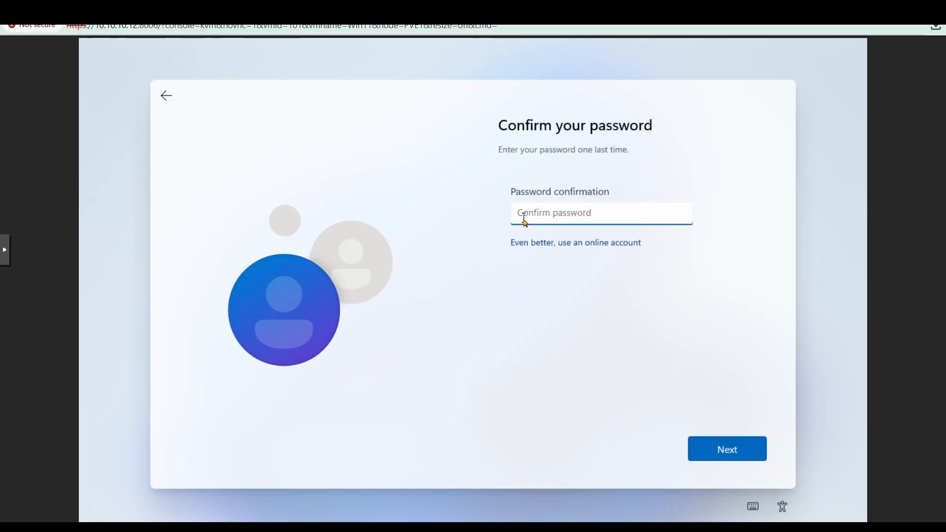
{"action": "type", "text": "••••"}
{"action": "key", "text": "Return"}
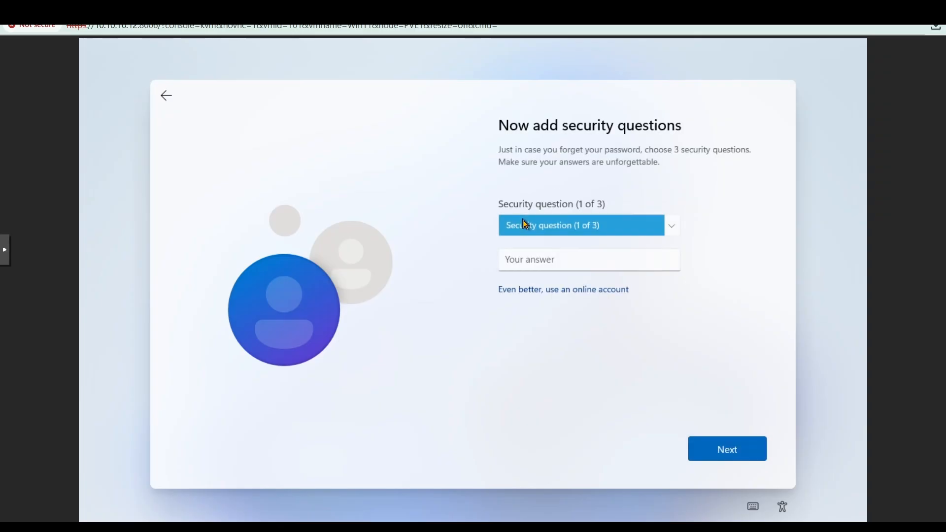
{"action": "left_click", "coordinate": [537, 232]}
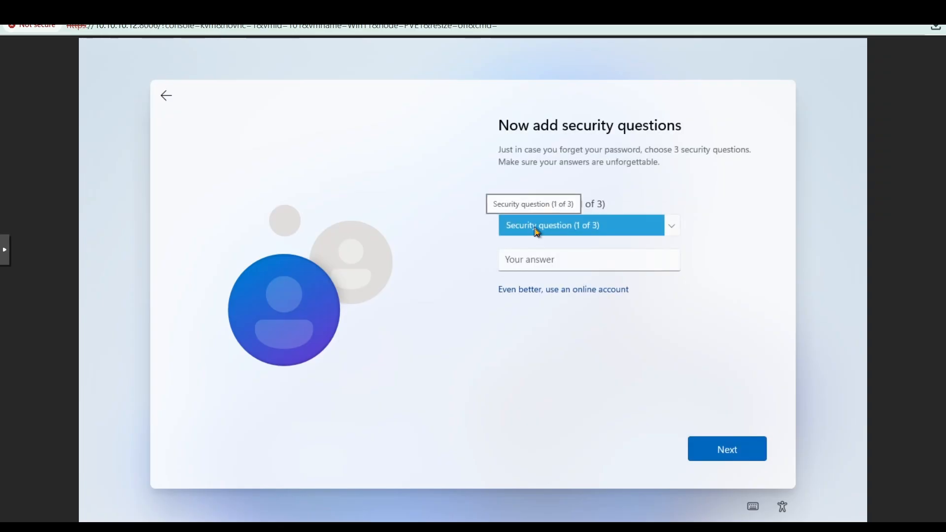
{"action": "left_click", "coordinate": [538, 232]}
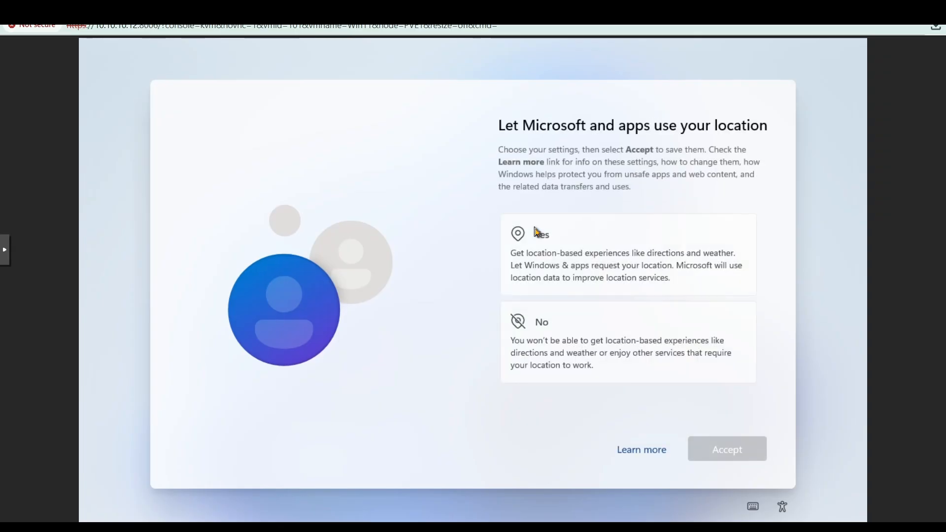
Decline location access for Microsoft and apps, and decline Find my device.
{"action": "left_click", "coordinate": [549, 340]}
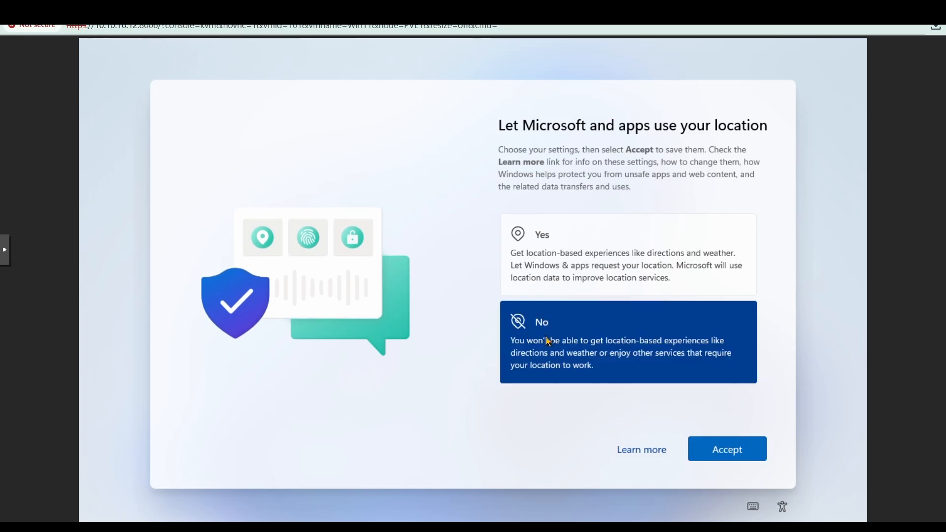
{"action": "left_click", "coordinate": [709, 448]}
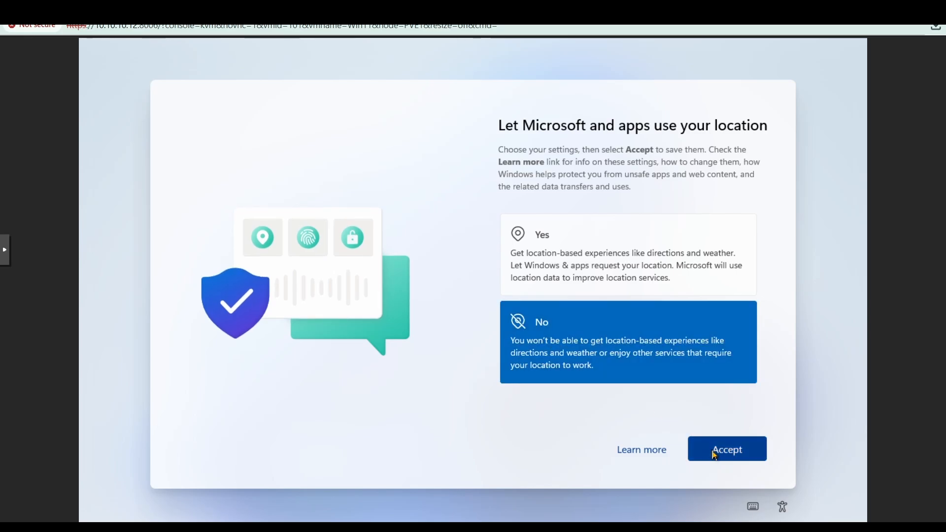
{"action": "left_click", "coordinate": [570, 343]}
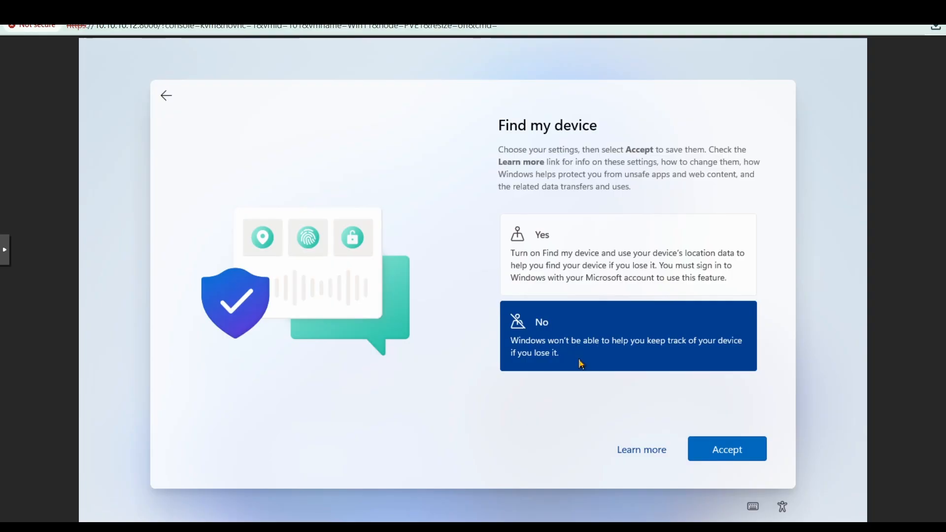
{"action": "left_click", "coordinate": [724, 448]}
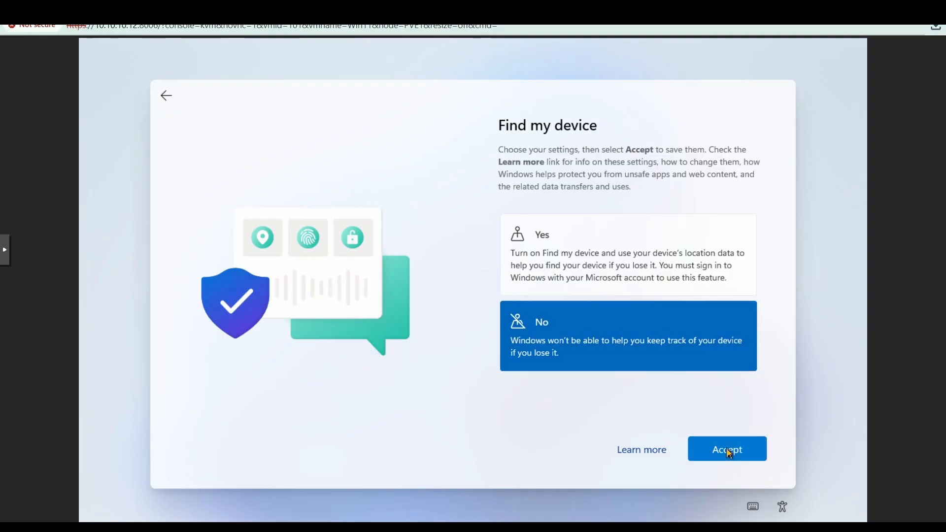
Limit the diagnostic data sent to Microsoft to Required only and accept.
{"action": "scroll", "coordinate": [599, 368], "scroll_direction": "down", "scroll_amount": 3}
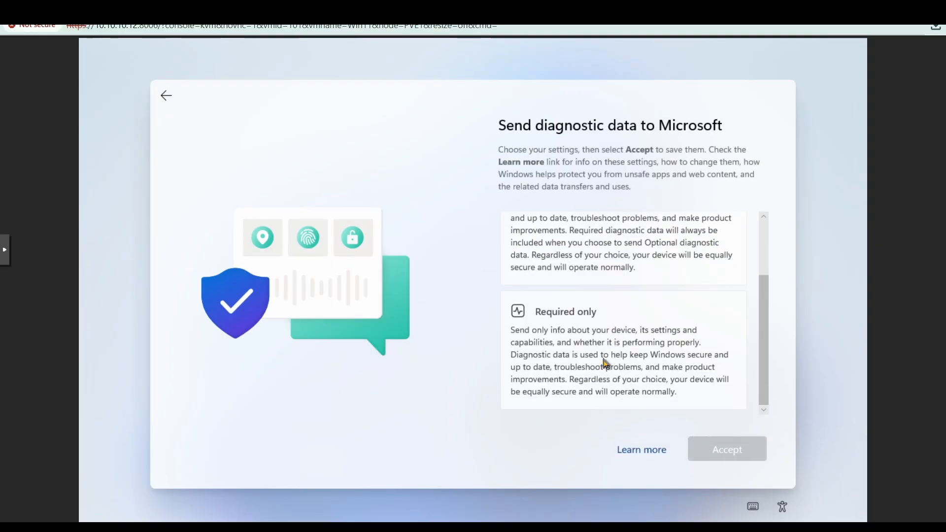
{"action": "left_click", "coordinate": [653, 376]}
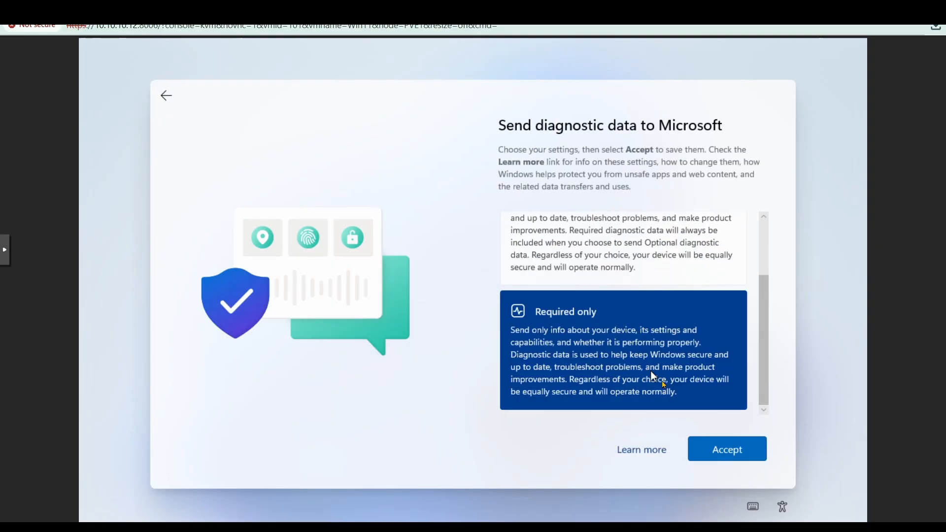
{"action": "left_click", "coordinate": [723, 451]}
Decline Improve inking & typing and tailored experiences with diagnostic data.
{"action": "left_click", "coordinate": [602, 345]}
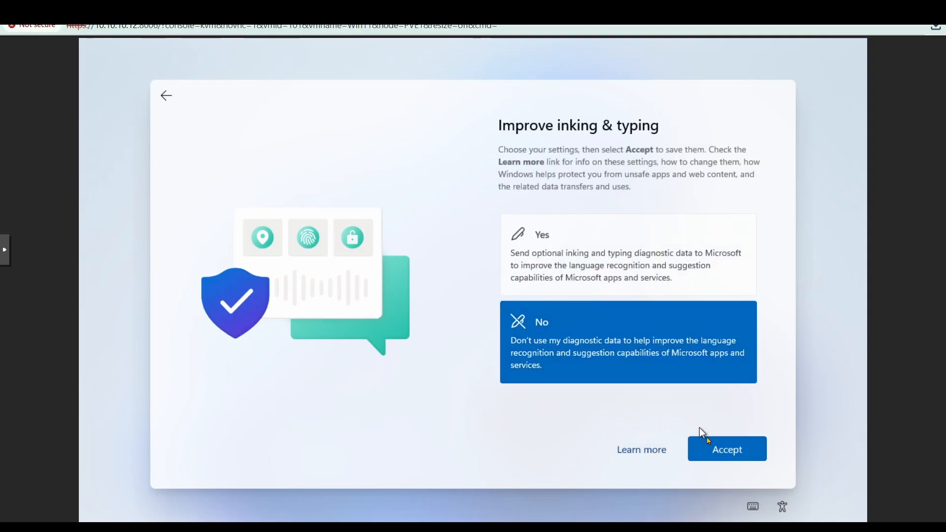
{"action": "left_click", "coordinate": [713, 446]}
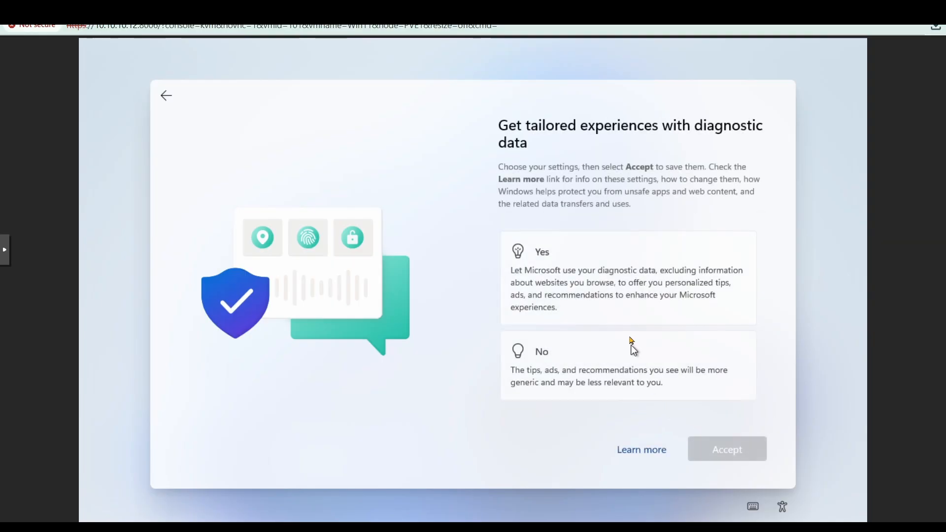
{"action": "left_click", "coordinate": [596, 380]}
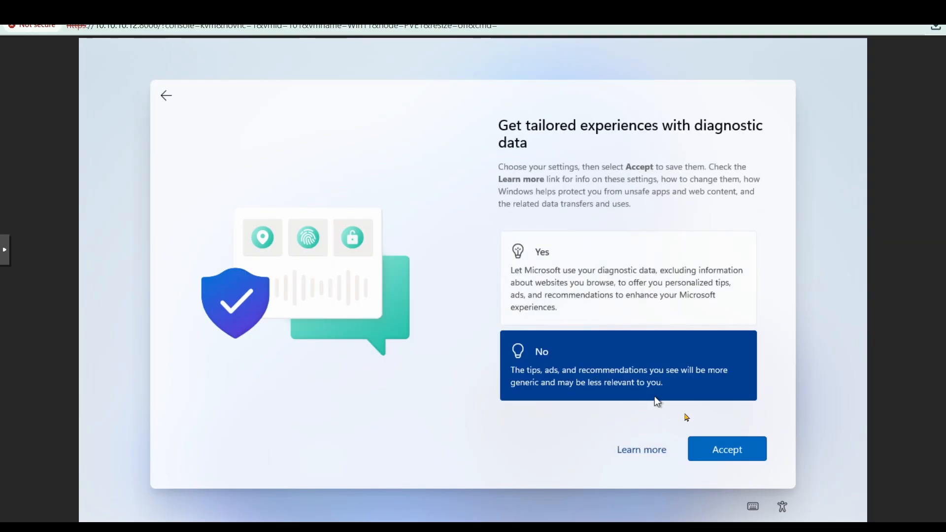
{"action": "left_click", "coordinate": [737, 454]}
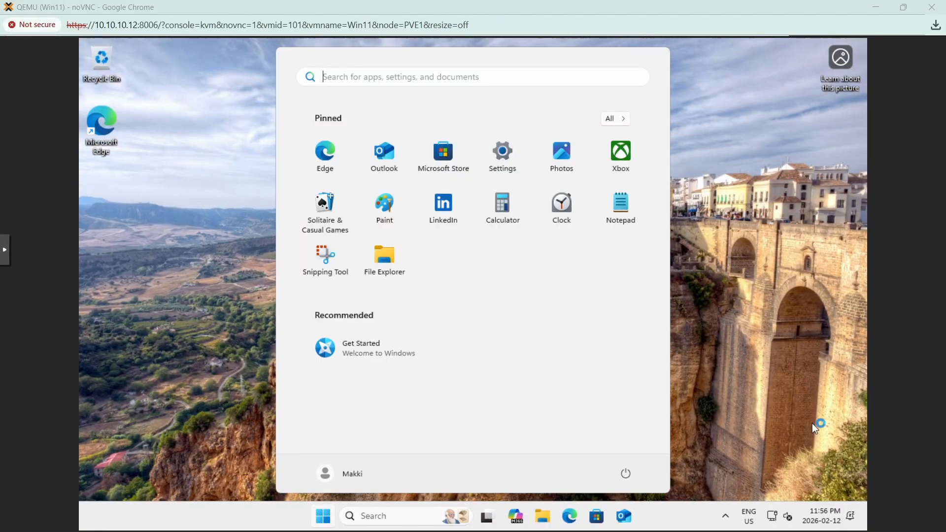
Check the time zone in the Date & time settings, and close Settings.
{"action": "right_click", "coordinate": [826, 525]}
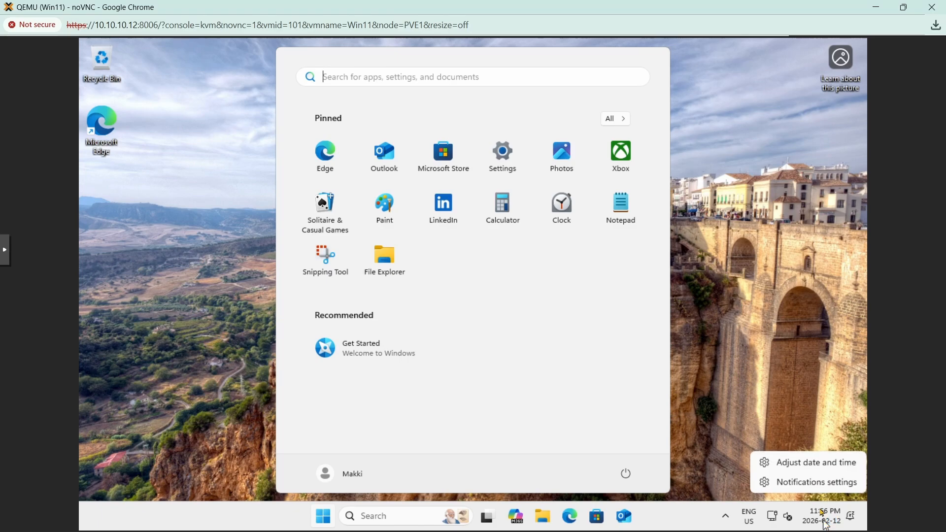
{"action": "left_click", "coordinate": [803, 469]}
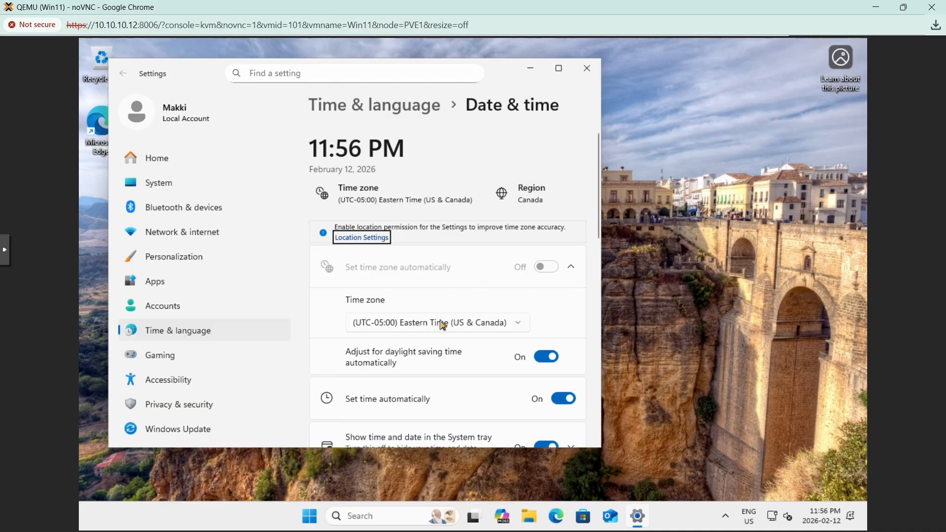
{"action": "left_click", "coordinate": [587, 68]}
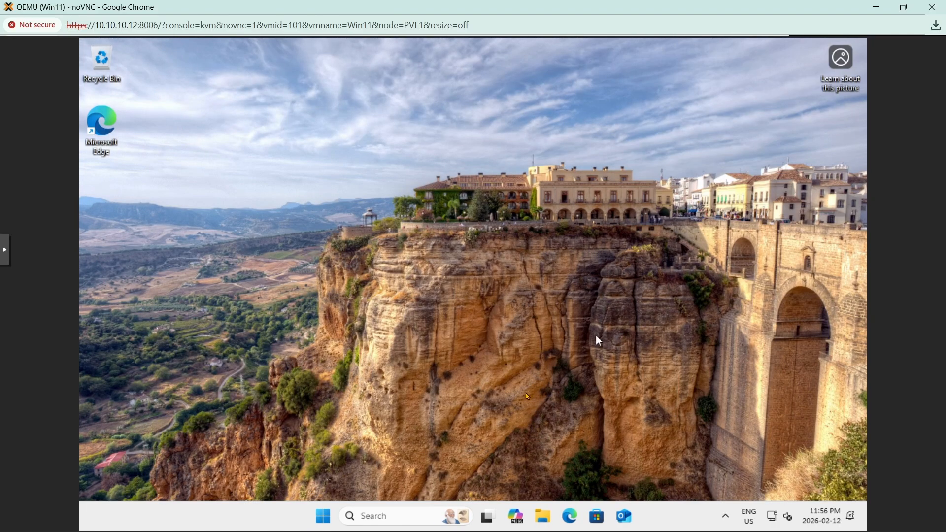
Open Device Manager to check for devices that lack drivers.
{"action": "right_click", "coordinate": [317, 515]}
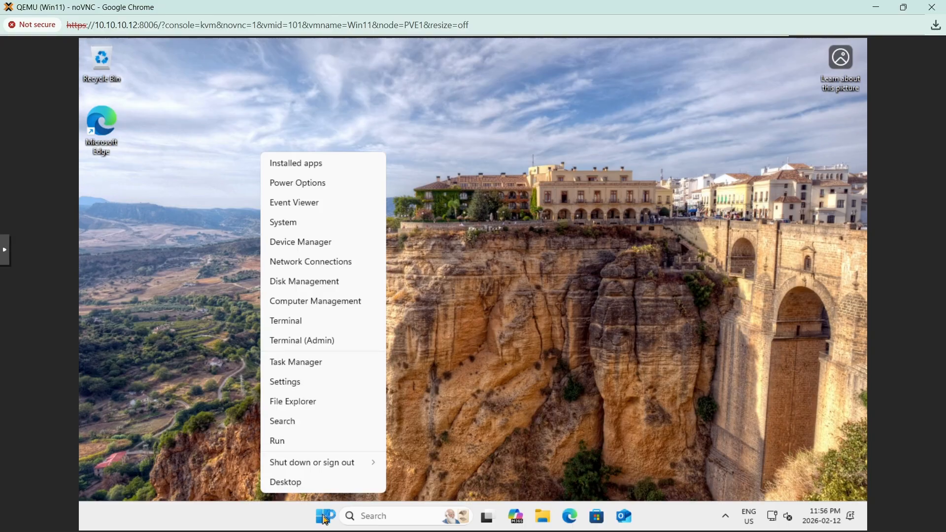
{"action": "left_click", "coordinate": [304, 246]}
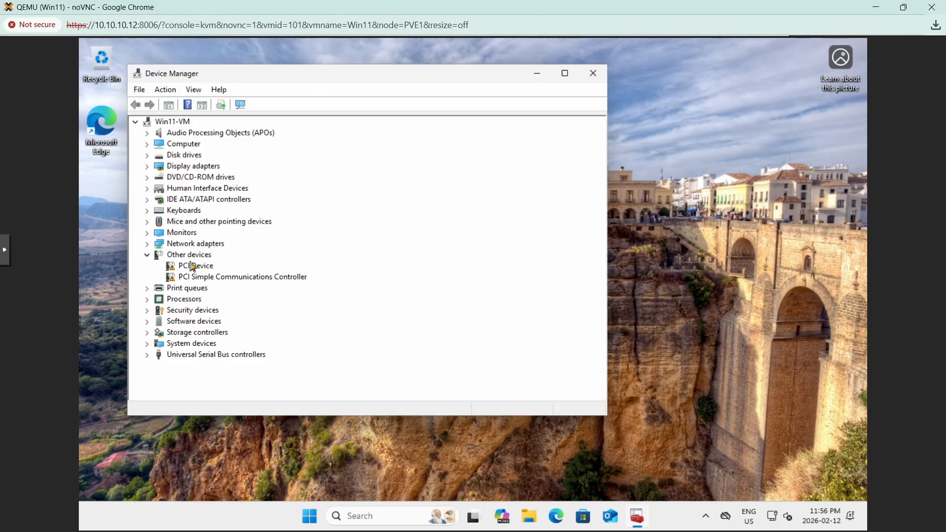
Open the virtio-win-0.1.285 CD drive (D:) in File Explorer, with its window moved to uncover more of Device Manager.
{"action": "key", "text": "super+e"}
{"action": "left_click", "coordinate": [299, 405]}
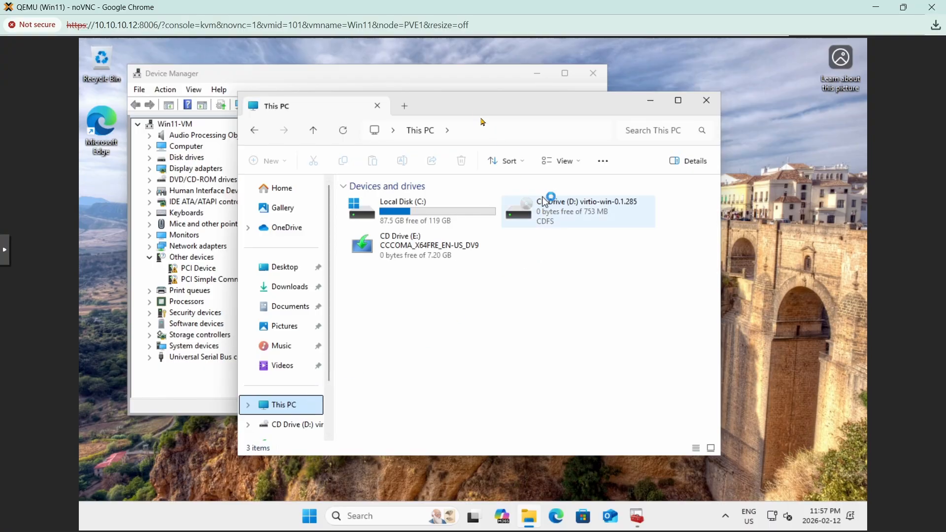
{"action": "left_click_drag", "start_coordinate": [475, 107], "coordinate": [534, 93]}
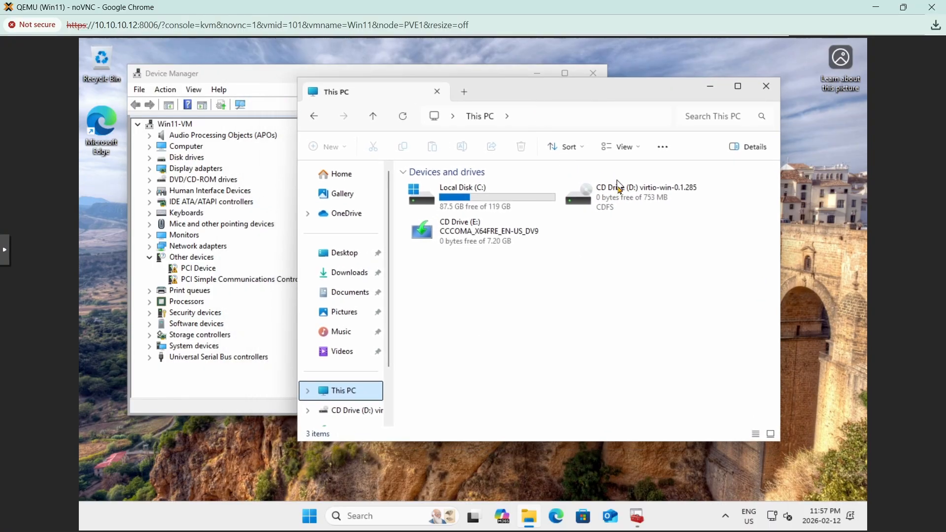
{"action": "double_click", "coordinate": [618, 199]}
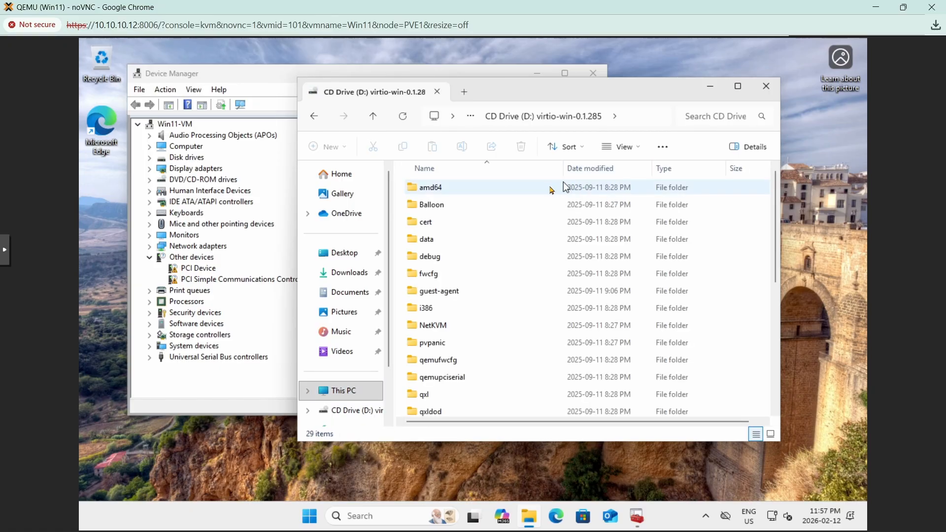
Launch the virtio-win-gt-x64 installer from the CD drive and accept its license agreement.
{"action": "scroll", "coordinate": [499, 253], "scroll_direction": "down", "scroll_amount": 4}
{"action": "scroll", "coordinate": [500, 256], "scroll_direction": "down", "scroll_amount": 2}
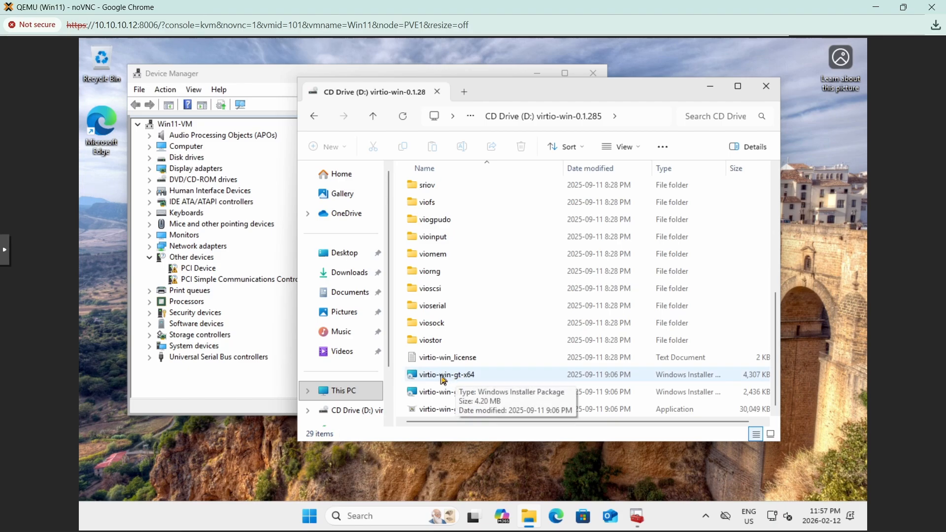
{"action": "double_click", "coordinate": [443, 375]}
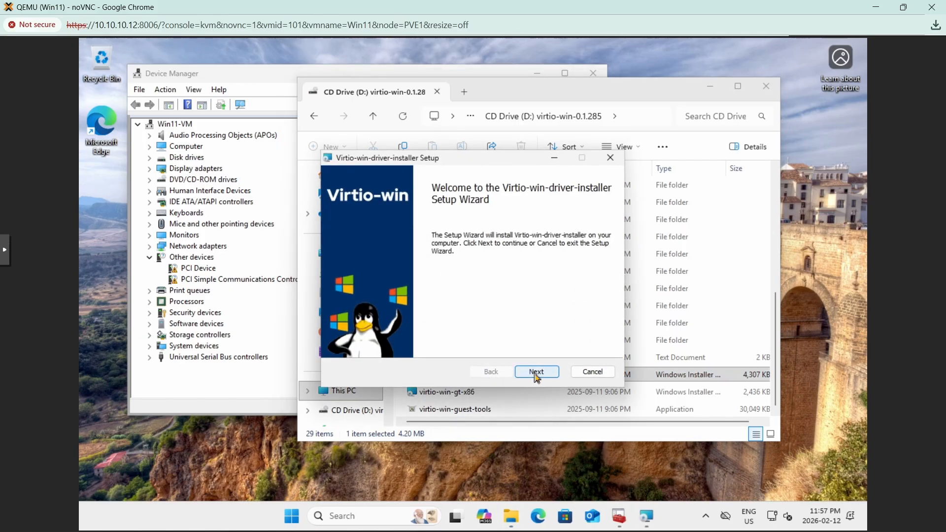
{"action": "left_click", "coordinate": [537, 373]}
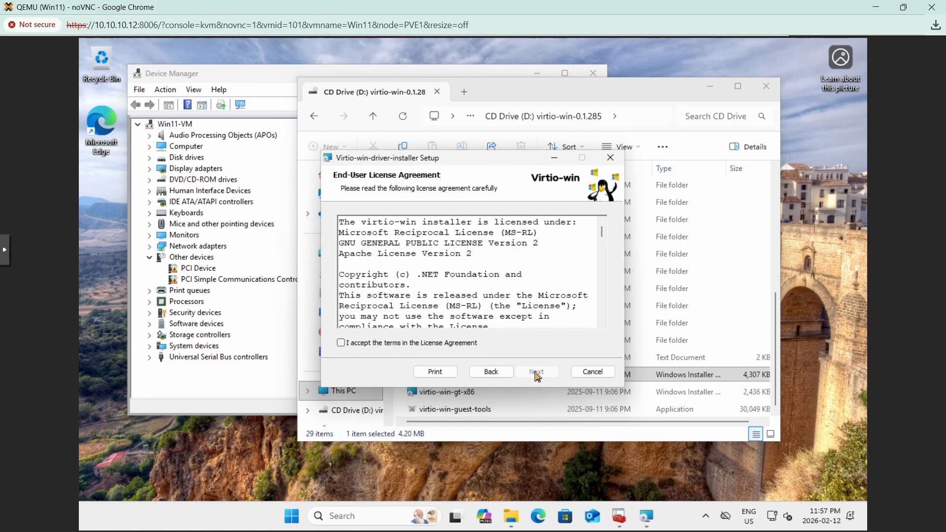
{"action": "left_click", "coordinate": [341, 343]}
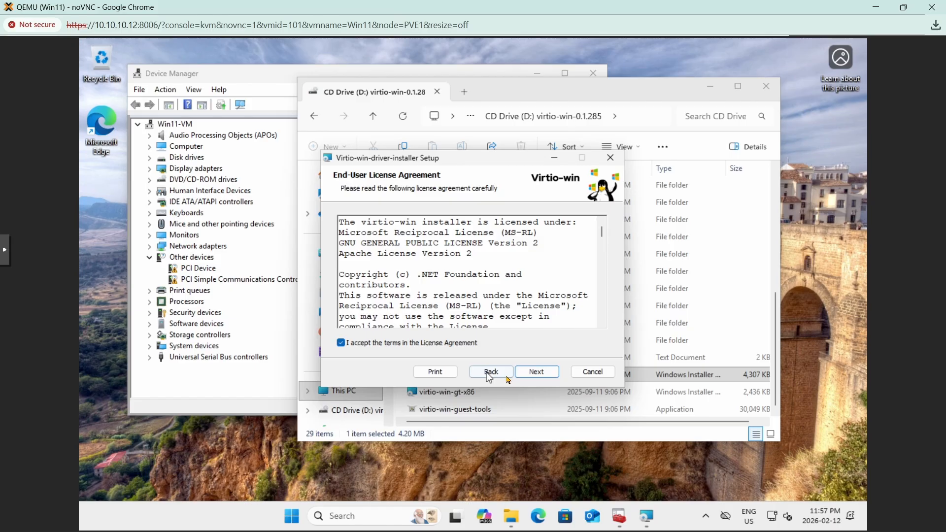
{"action": "left_click", "coordinate": [535, 374]}
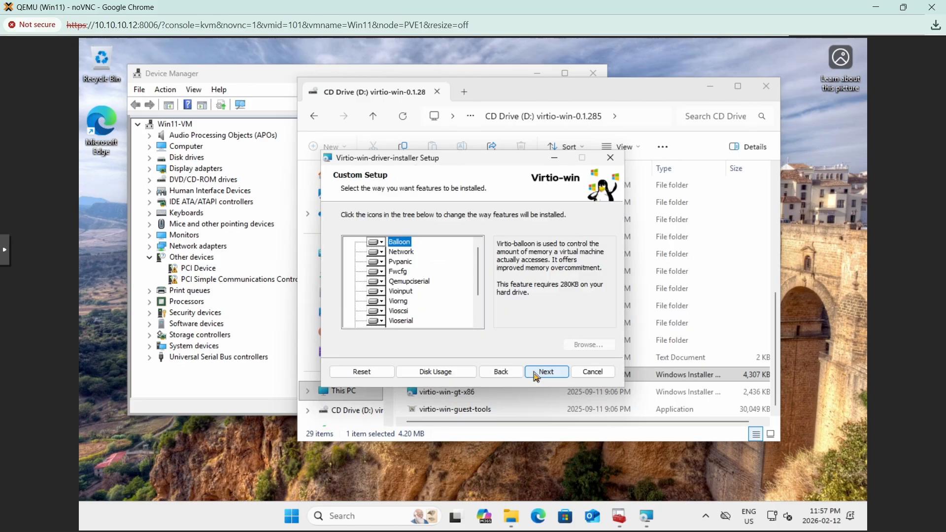
Install the Virtio-win drivers with the default feature selection, allowing the installer to make changes, and finish the setup wizard.
{"action": "scroll", "coordinate": [476, 295], "scroll_direction": "down", "scroll_amount": 2}
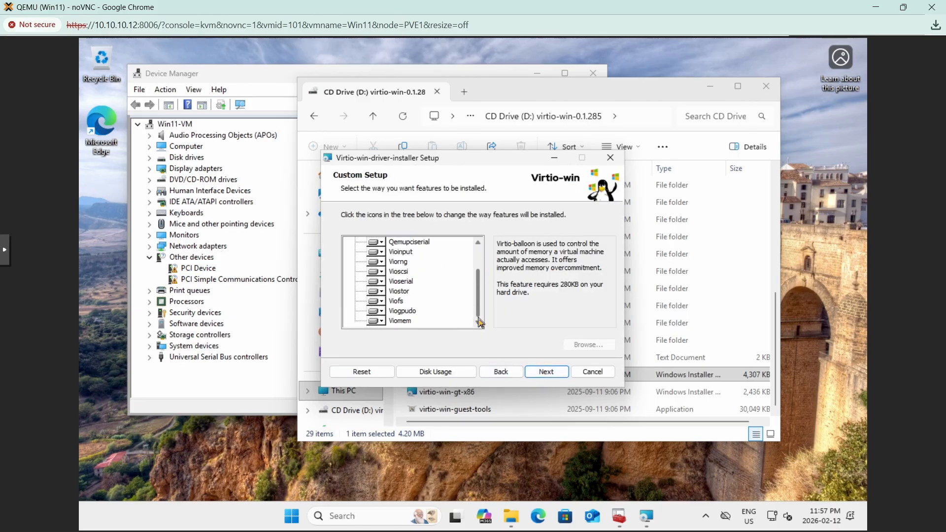
{"action": "left_click", "coordinate": [547, 372]}
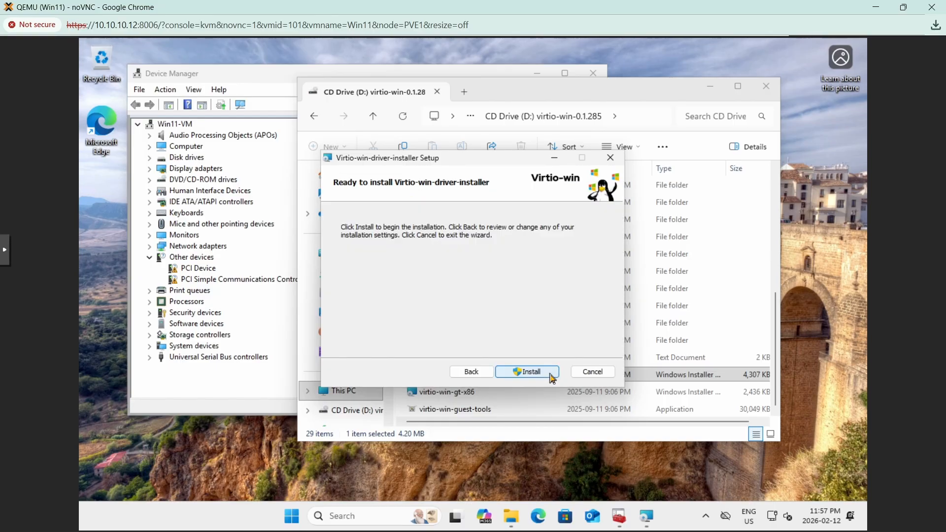
{"action": "left_click", "coordinate": [536, 374]}
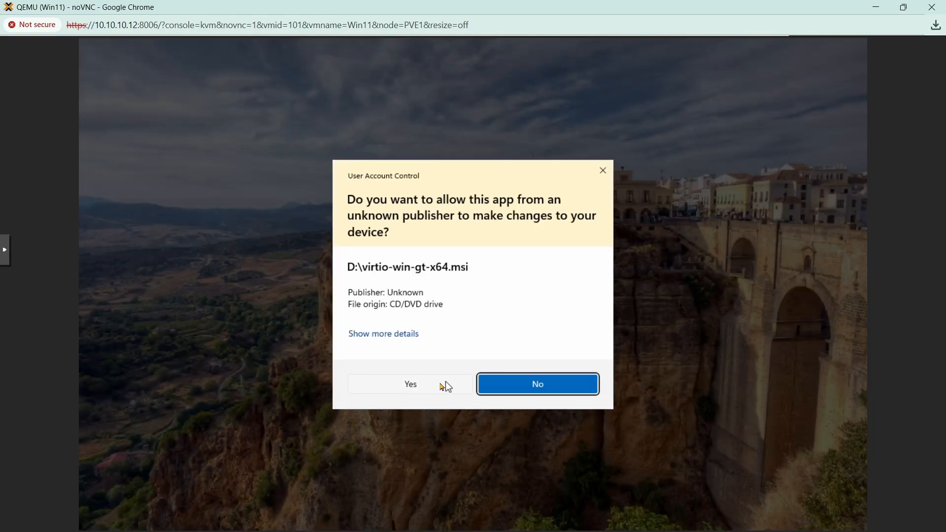
{"action": "left_click", "coordinate": [438, 383]}
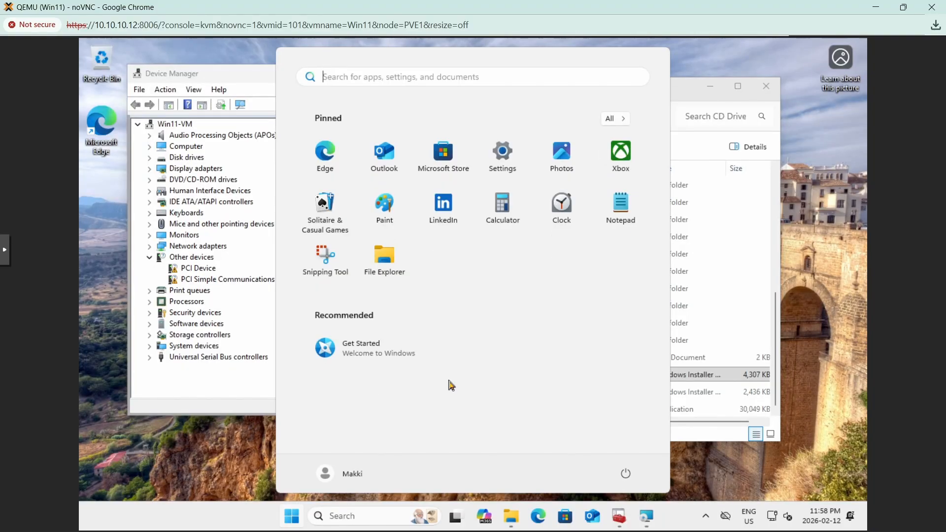
{"action": "left_click", "coordinate": [240, 410]}
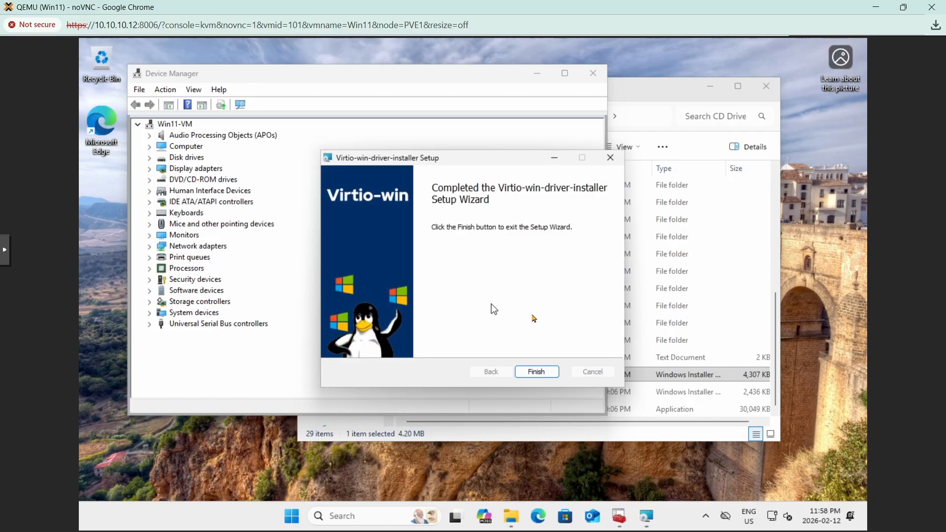
{"action": "left_click", "coordinate": [537, 372]}
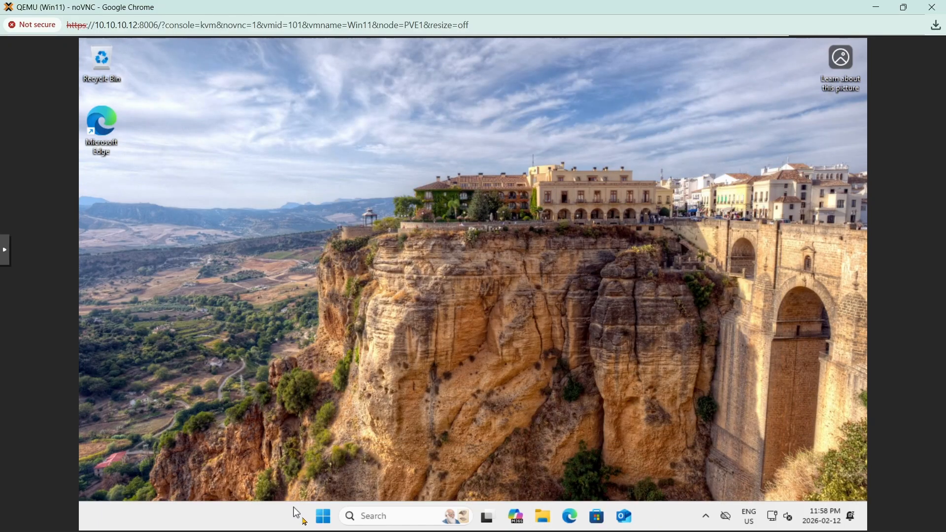
Restart the Windows 11 virtual machine.
{"action": "right_click", "coordinate": [323, 515]}
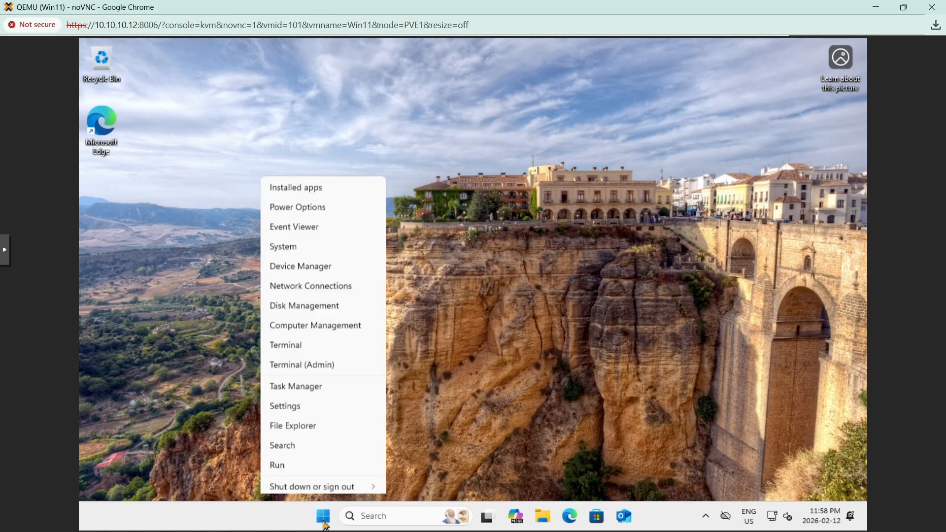
{"action": "mouse_move", "coordinate": [346, 469]}
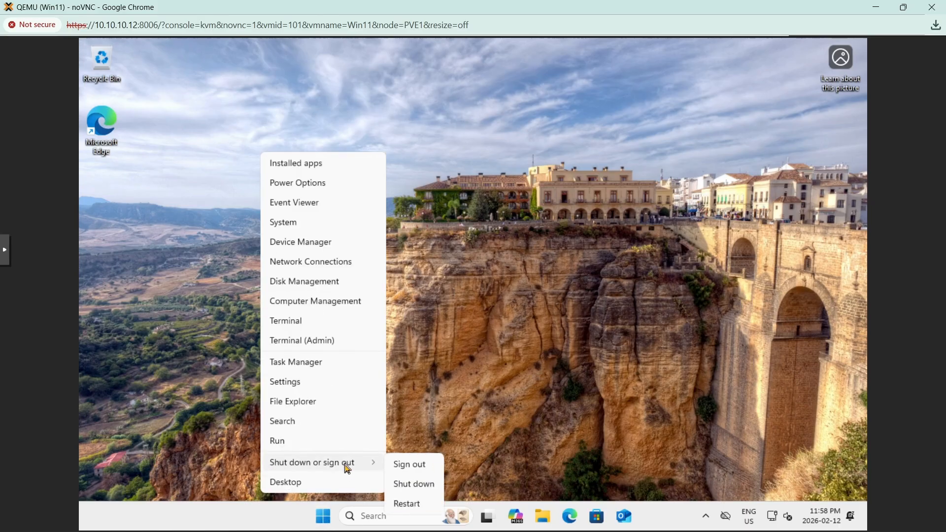
{"action": "left_click", "coordinate": [407, 503]}
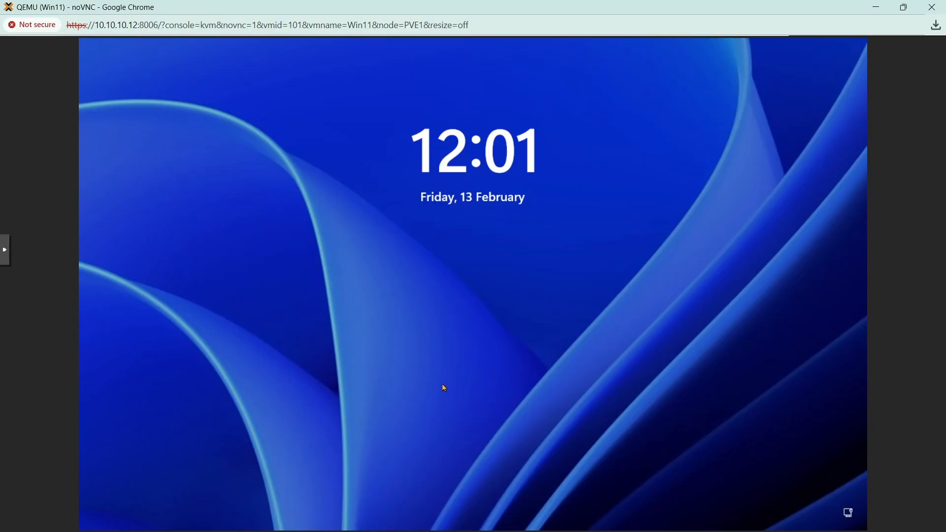
Sign in to Windows from the lock screen with the account password.
{"action": "left_click", "coordinate": [442, 391]}
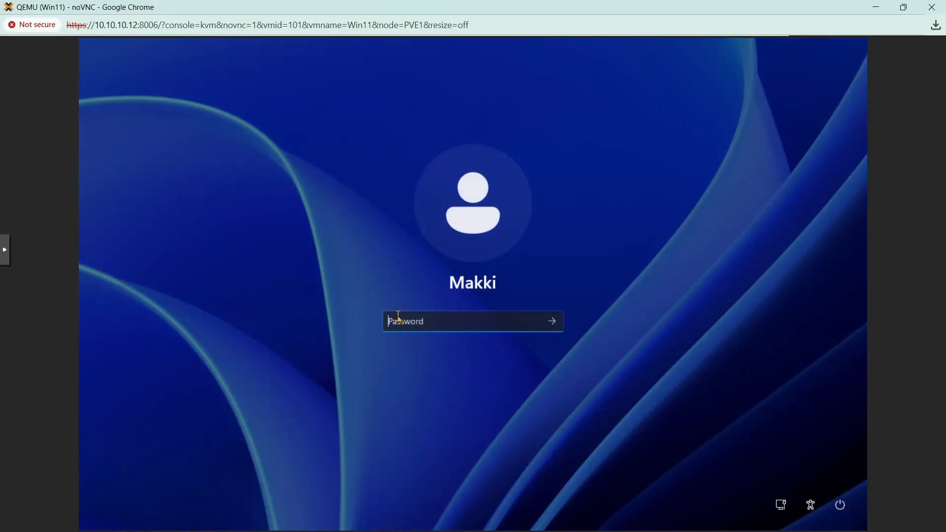
{"action": "type", "text": "••••"}
{"action": "key", "text": "Return"}
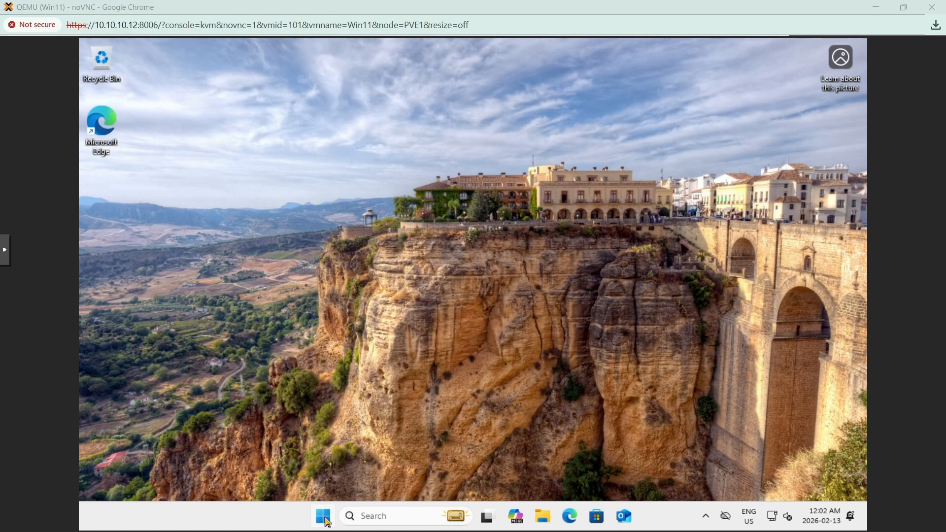
Check Device Manager for devices that still lack drivers, and close it.
{"action": "right_click", "coordinate": [324, 518]}
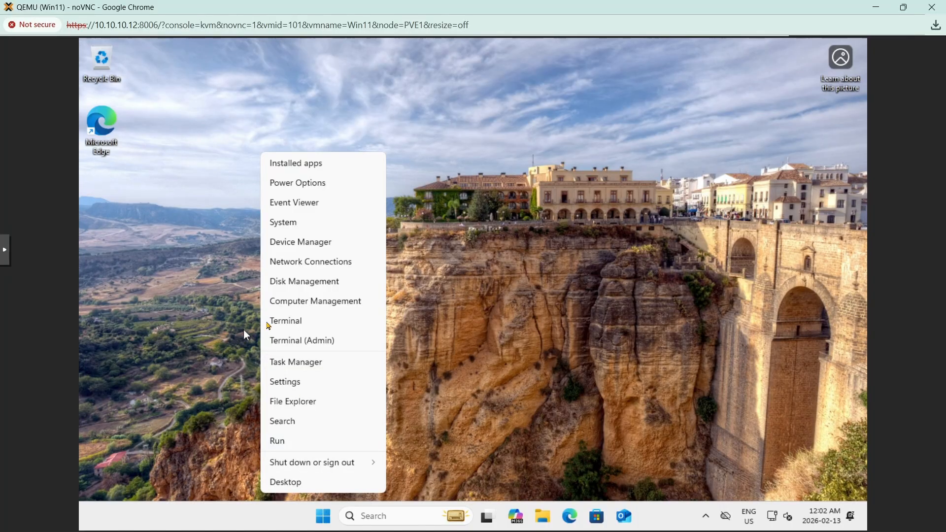
{"action": "left_click", "coordinate": [301, 241]}
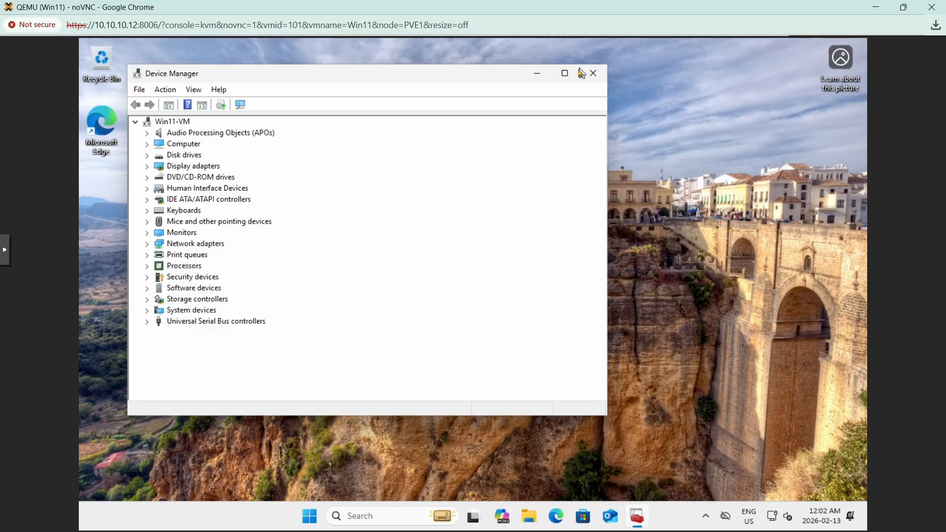
{"action": "left_click", "coordinate": [593, 73]}
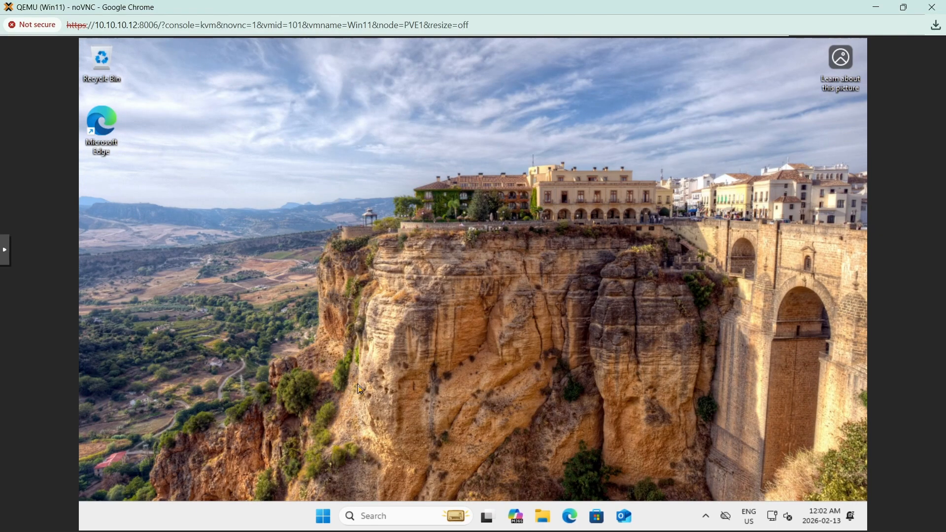
Open Windows Update in Settings and start downloading and installing all available updates.
{"action": "right_click", "coordinate": [324, 512]}
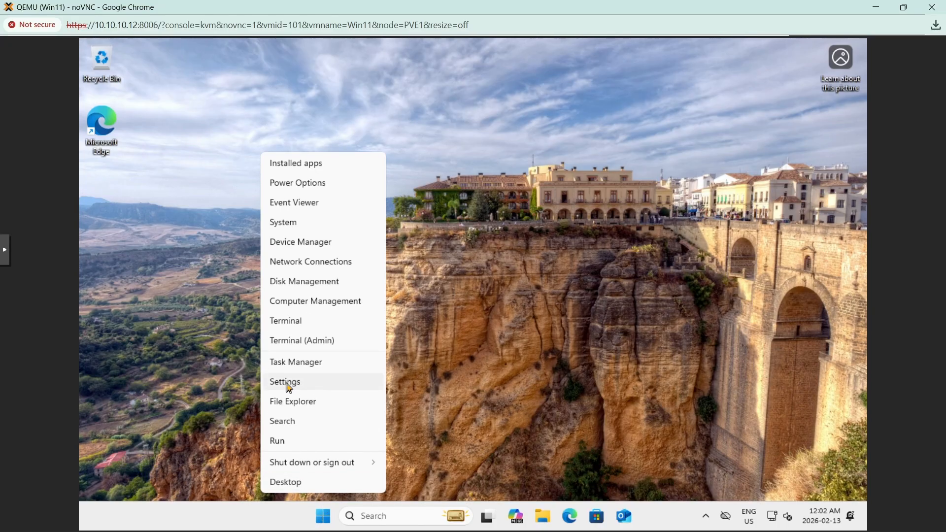
{"action": "left_click", "coordinate": [288, 384]}
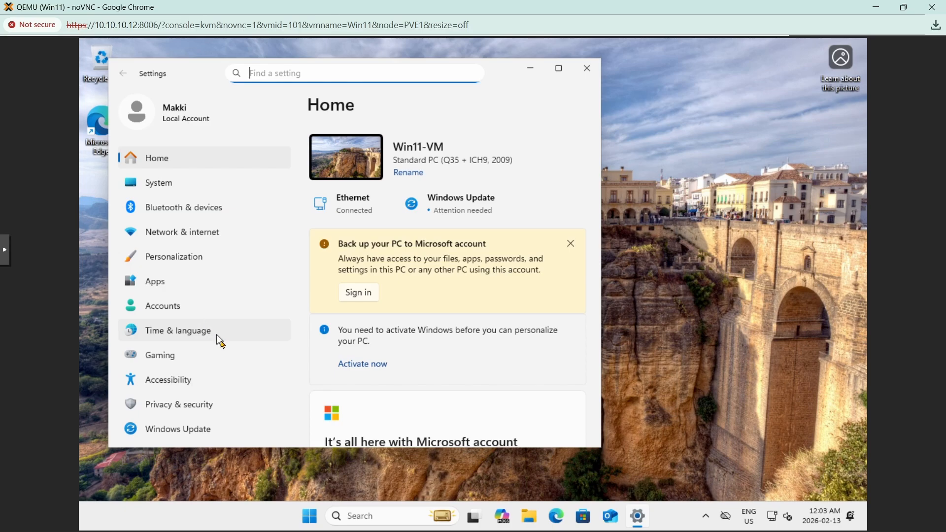
{"action": "left_click", "coordinate": [194, 434]}
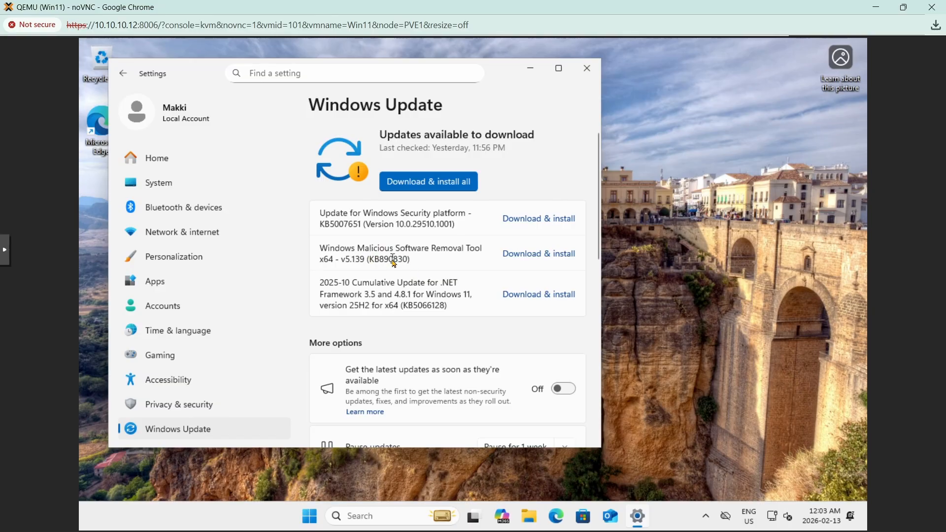
{"action": "left_click", "coordinate": [476, 180]}
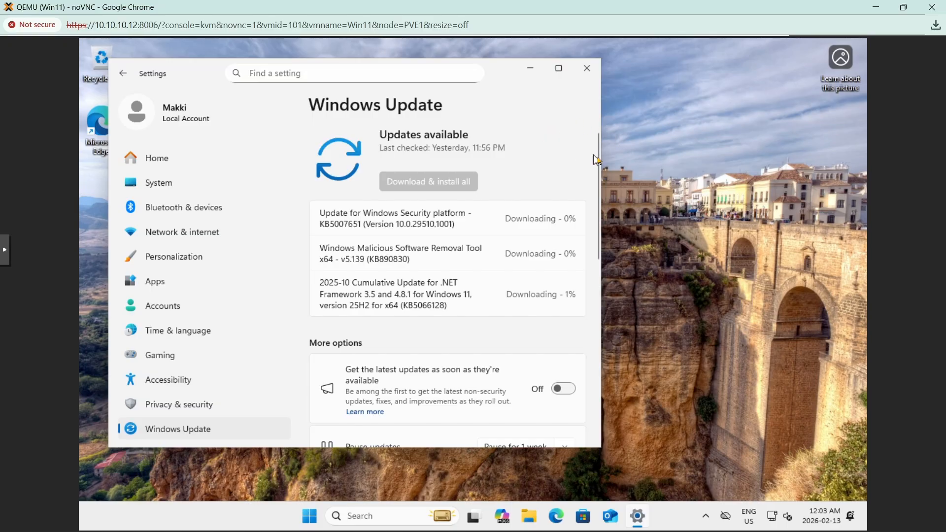
{"action": "scroll", "coordinate": [599, 159], "scroll_direction": "down", "scroll_amount": 1}
{"action": "scroll", "coordinate": [593, 153], "scroll_direction": "up", "scroll_amount": 1}
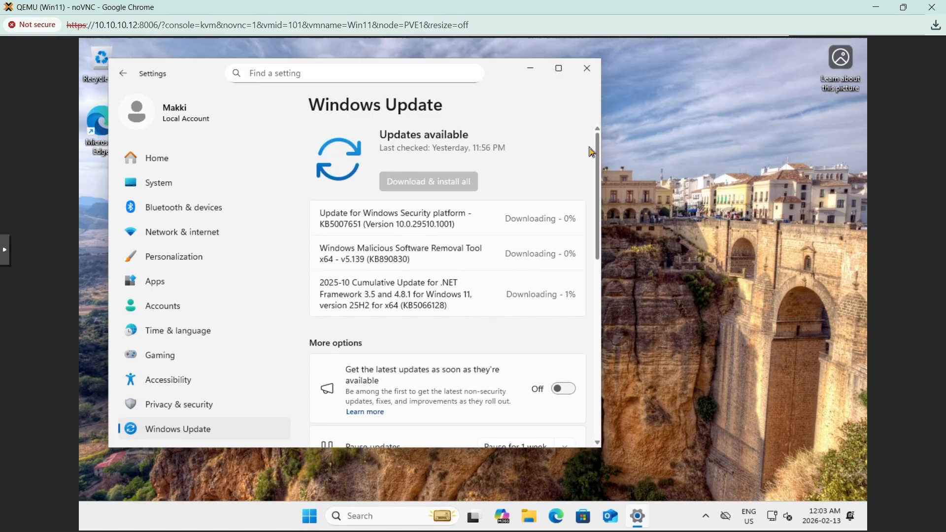